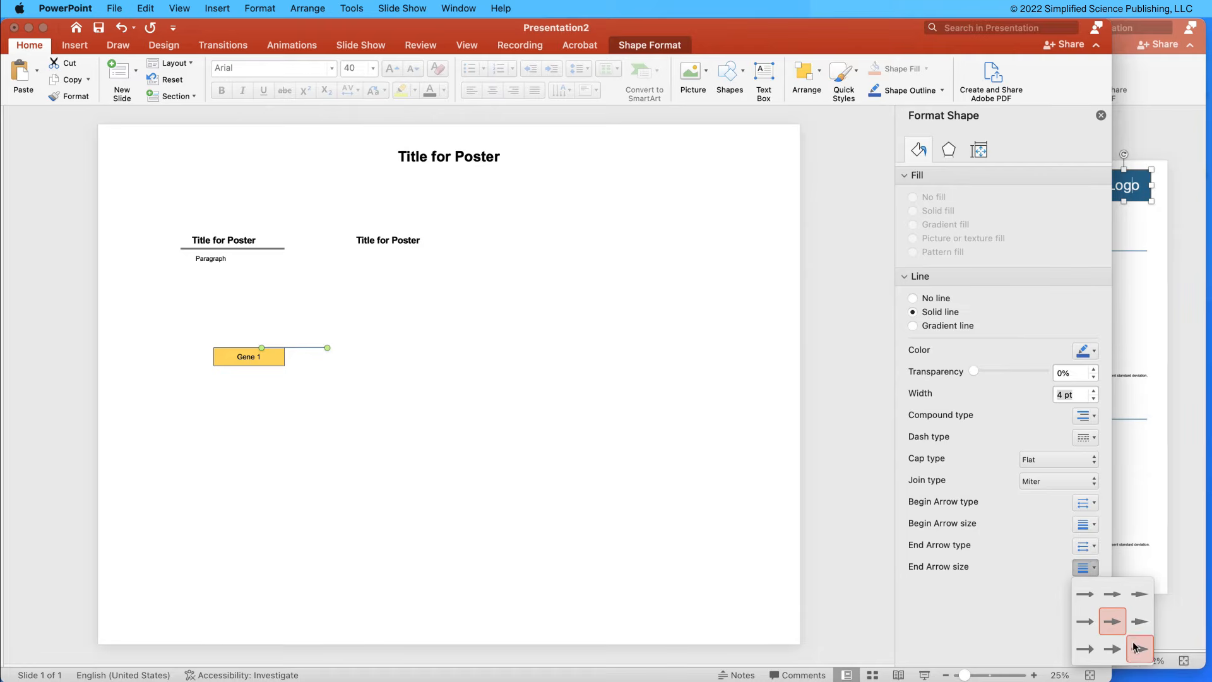
Try a 6 pt line width and a shorter length for the arrow beside the Gene 1 box.
click(1068, 394)
double_click(1064, 396)
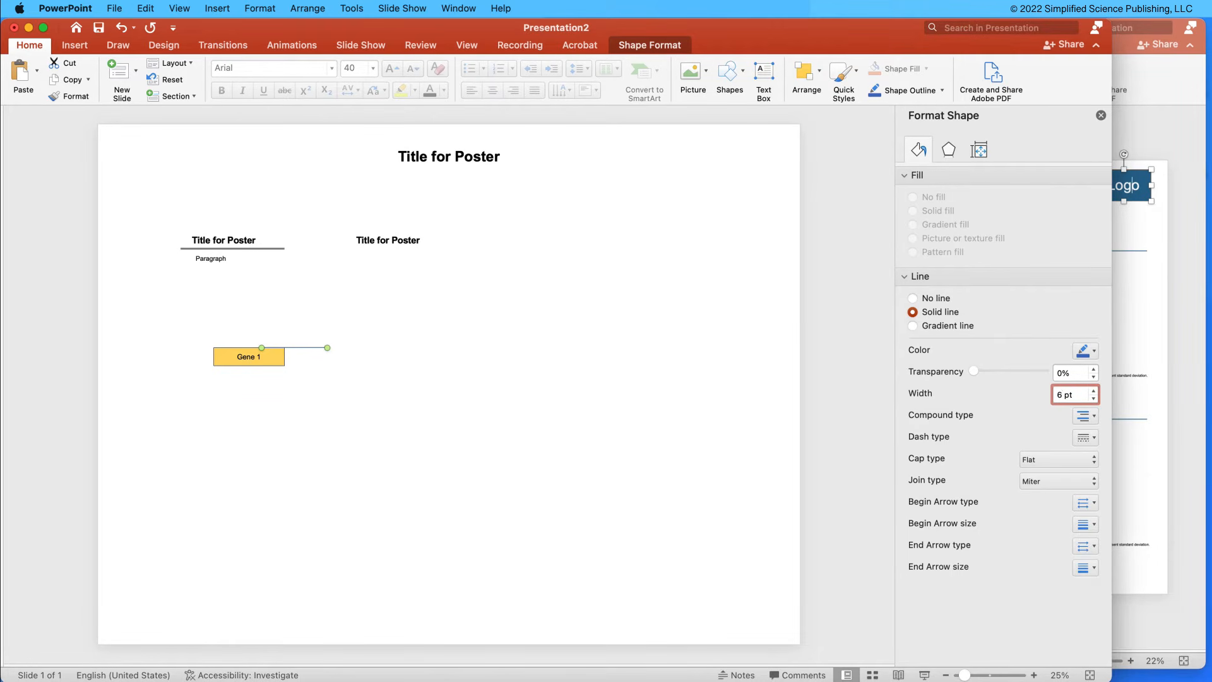
key(Return)
drag(328, 347, 302, 347)
key(super+z)
Set the arrow line's width to 10 pt and shorten it to end just past the Gene 1 box.
click(1069, 401)
text(10)
key(Return)
drag(328, 347, 314, 346)
Change the arrow's line color to black.
click(281, 364)
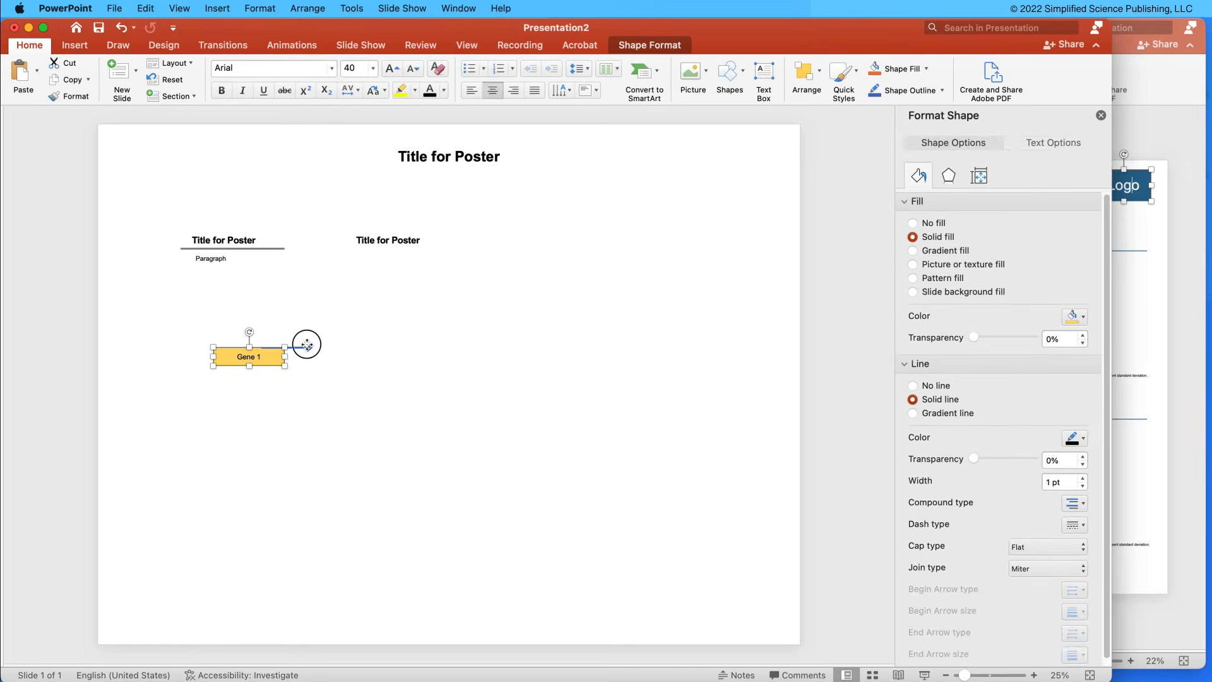
click(307, 346)
click(1086, 363)
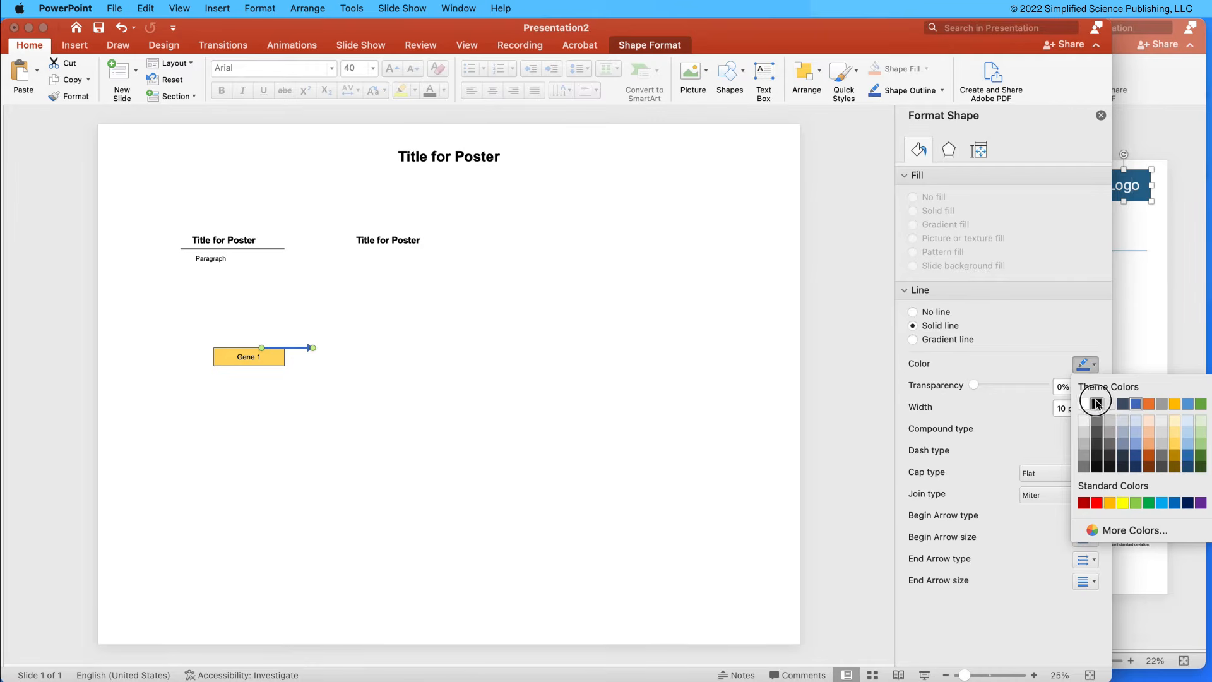
click(1095, 400)
Thicken the Gene 1 box's outline to match the arrow's line weight.
click(273, 360)
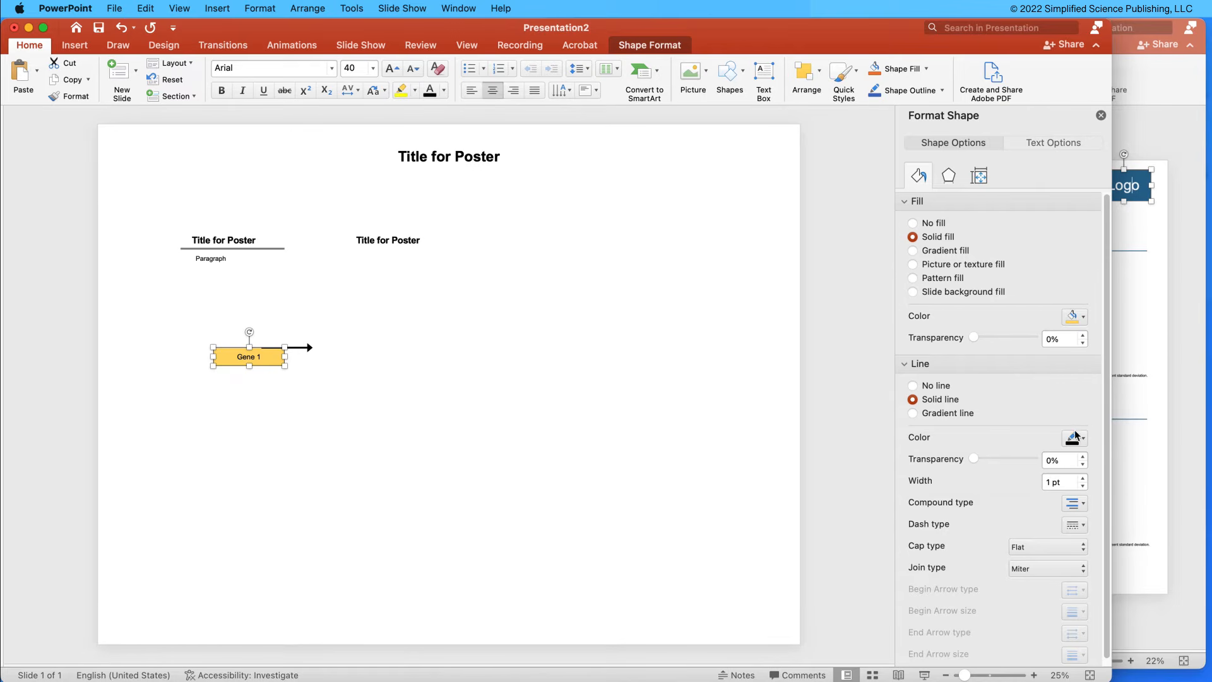
click(1043, 481)
text(0)
key(Return)
click(533, 415)
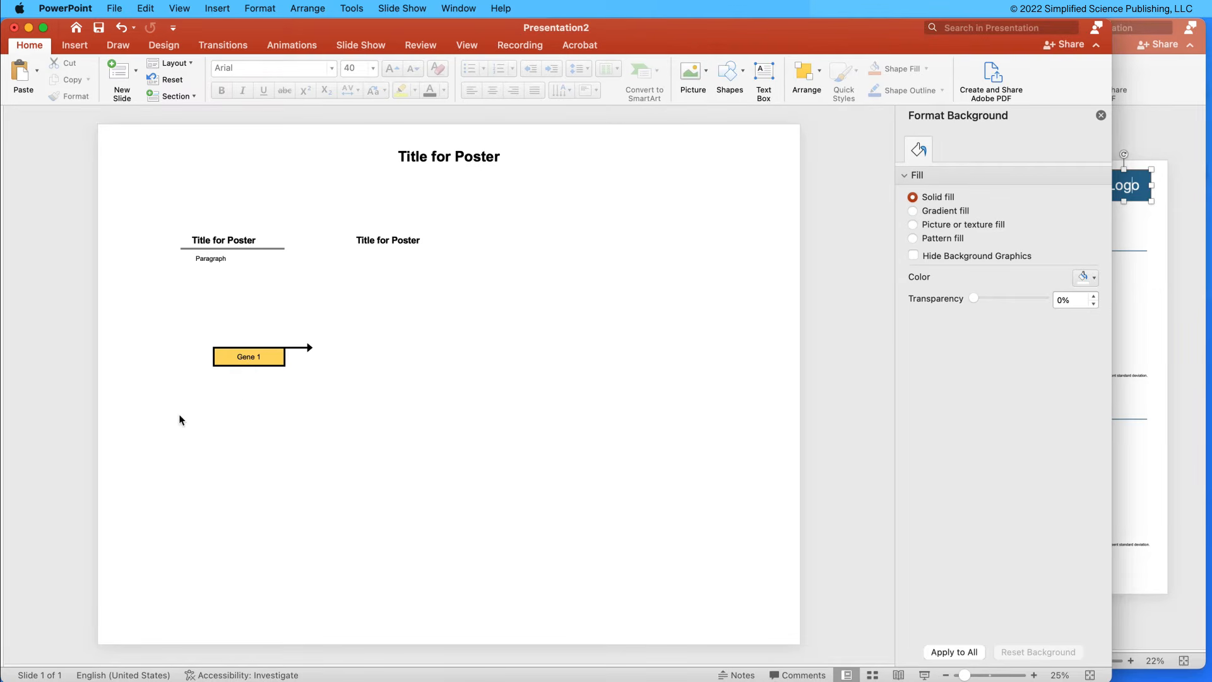
drag(180, 310, 328, 395)
click(303, 284)
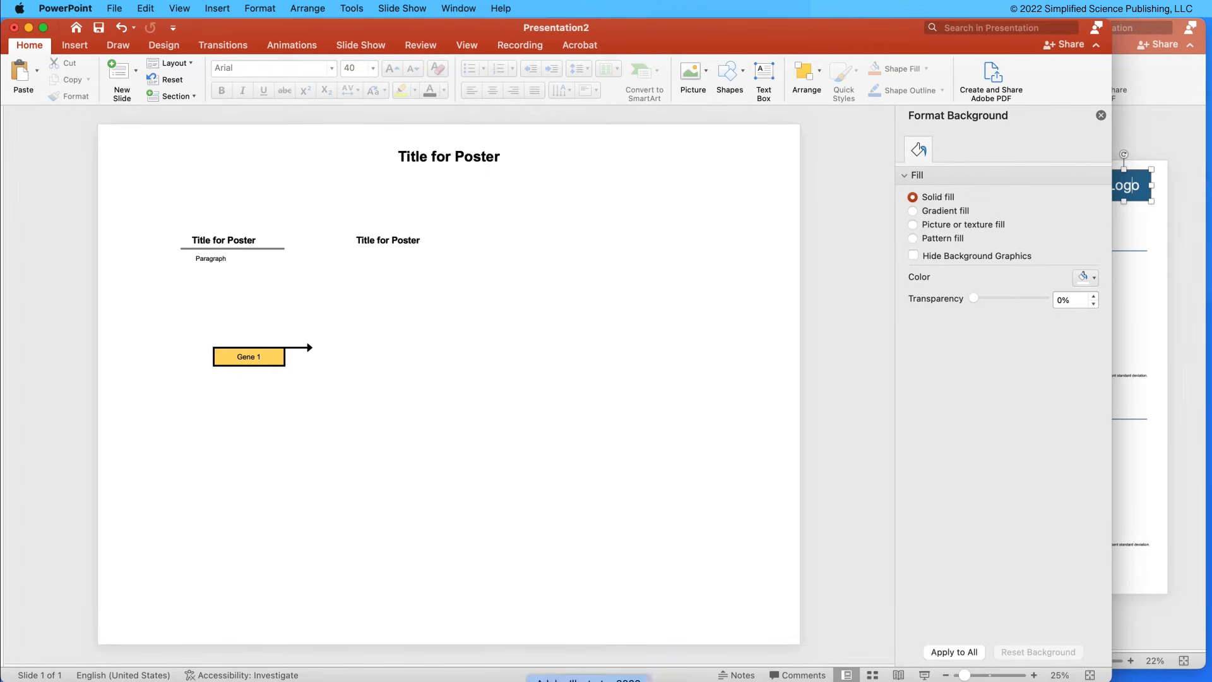
Switch to Illustrator and examine the design categories and tumor illustrations in the biological diagram template.
click(589, 678)
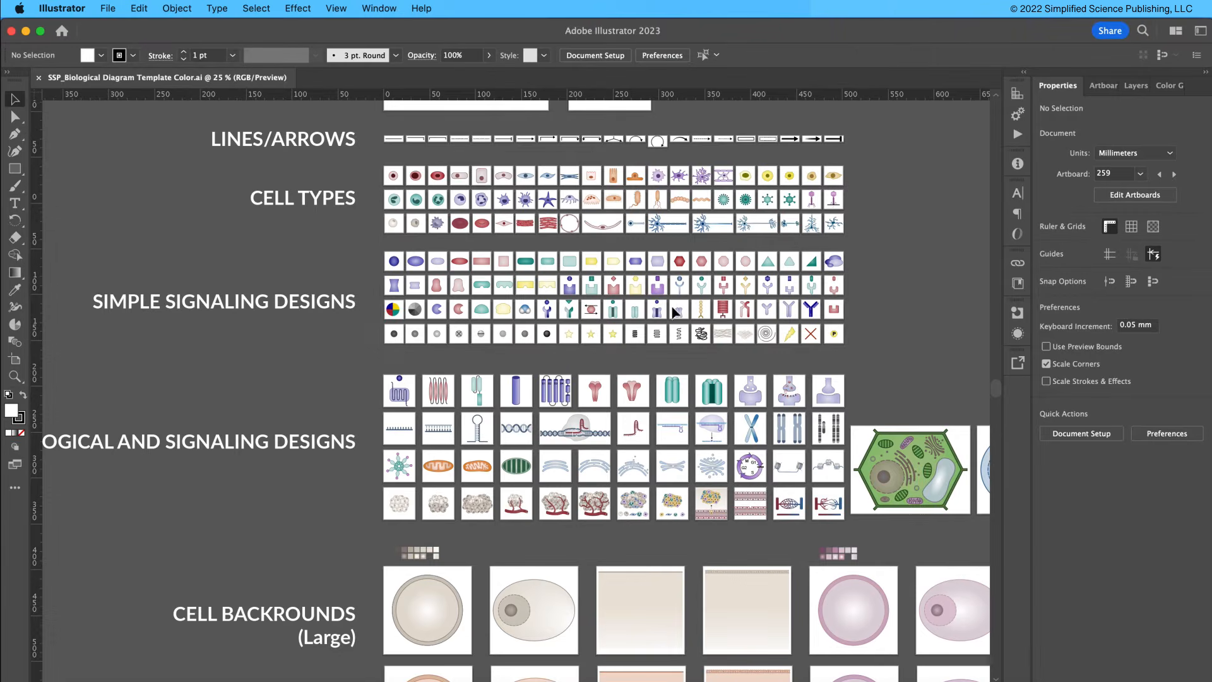
key(super+minus)
key(super+minus)
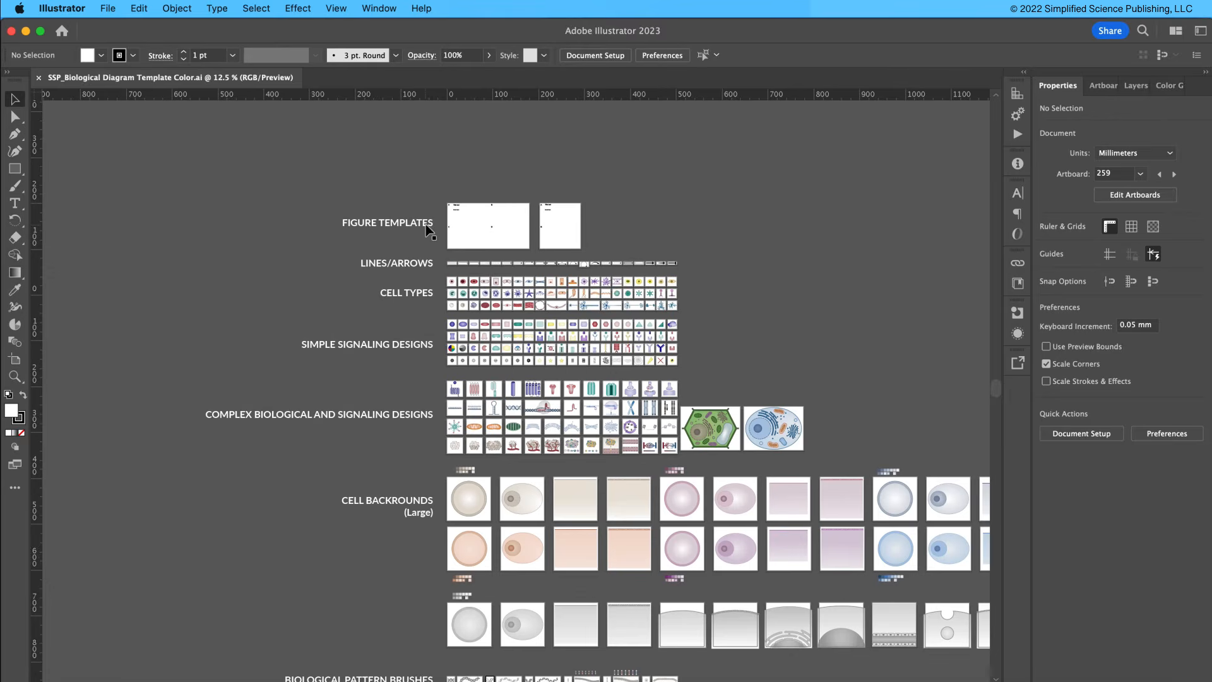
key(super+equal)
key(super+equal)
key(super+equal)
key(space)
drag(590, 319, 469, 196)
key(super+equal)
key(super+equal)
key(super+equal)
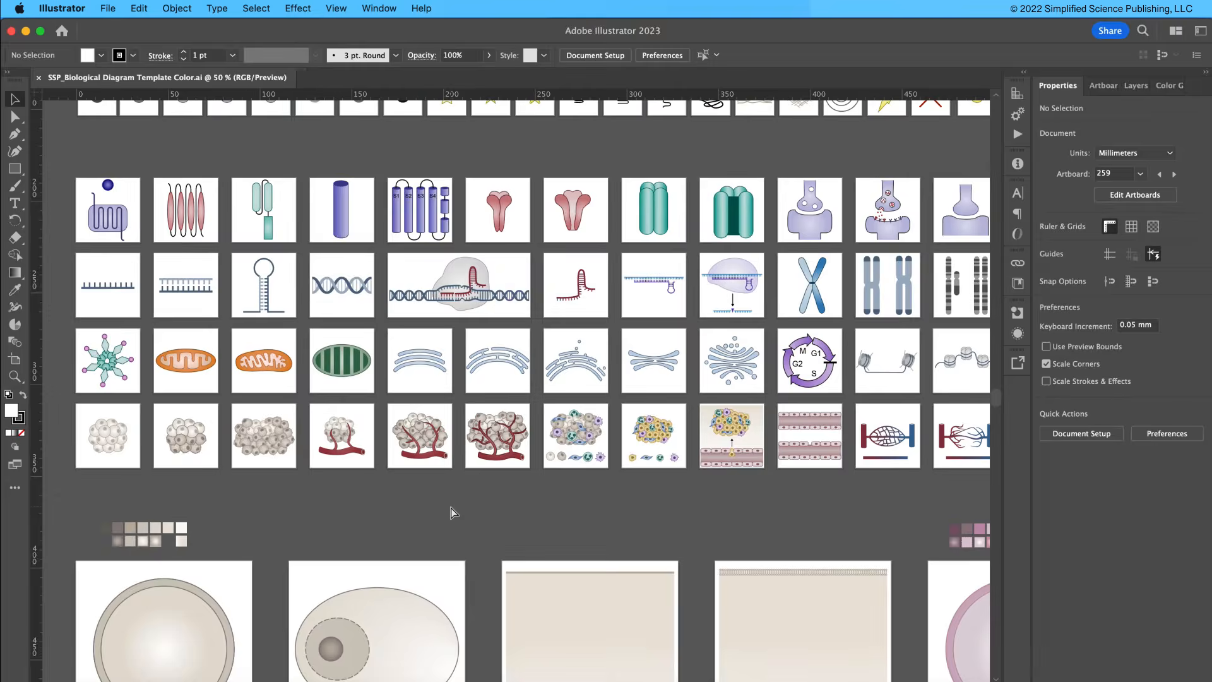
drag(420, 537, 534, 466)
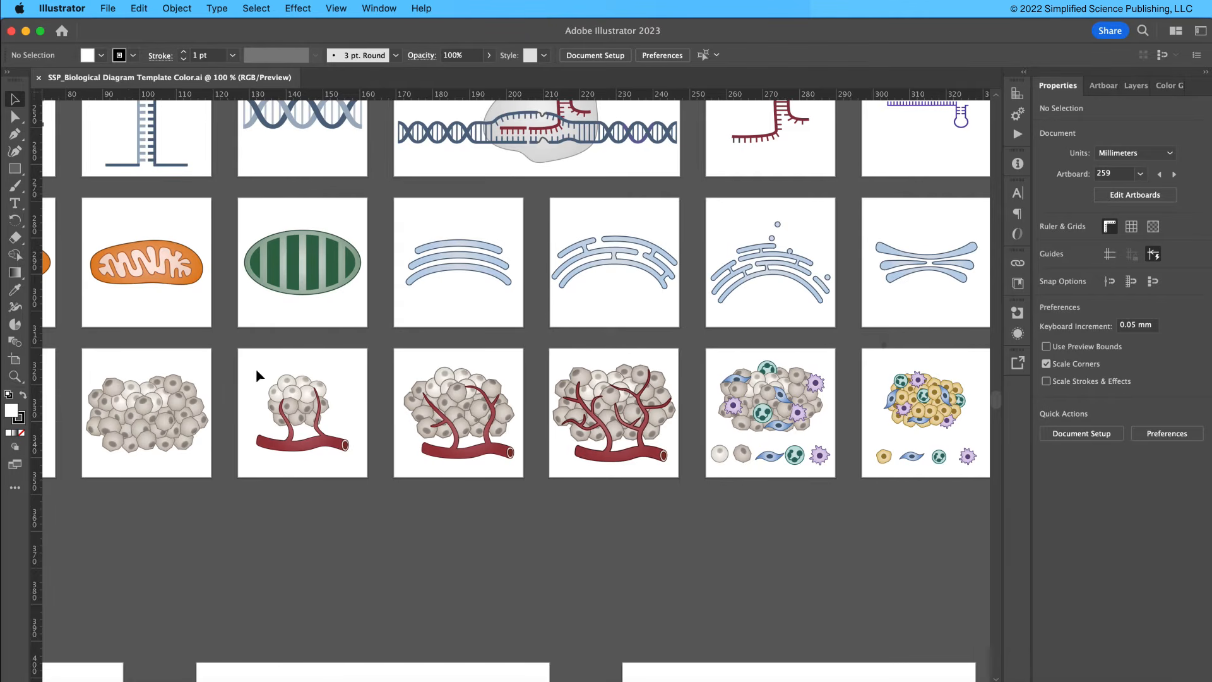
Inspect an individual cell inside the small vascularized tumor group in isolation mode, leaving its colors alone.
click(324, 445)
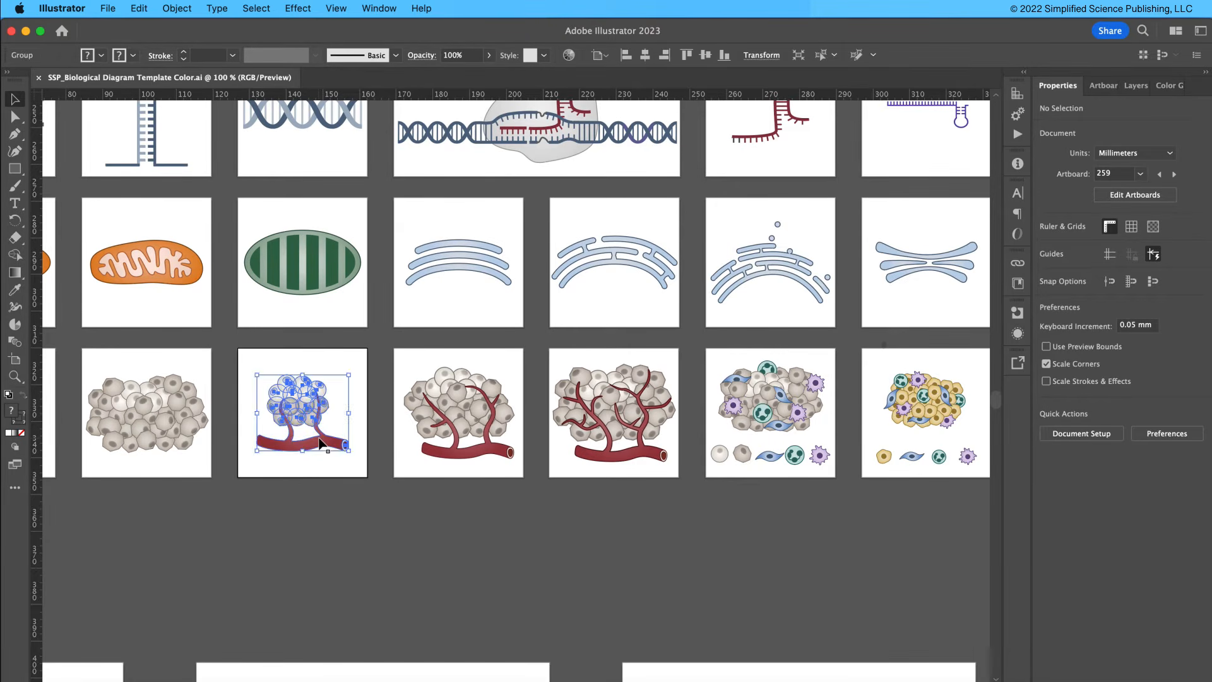
key(super+equal)
key(super+equal)
key(super+equal)
click(322, 433)
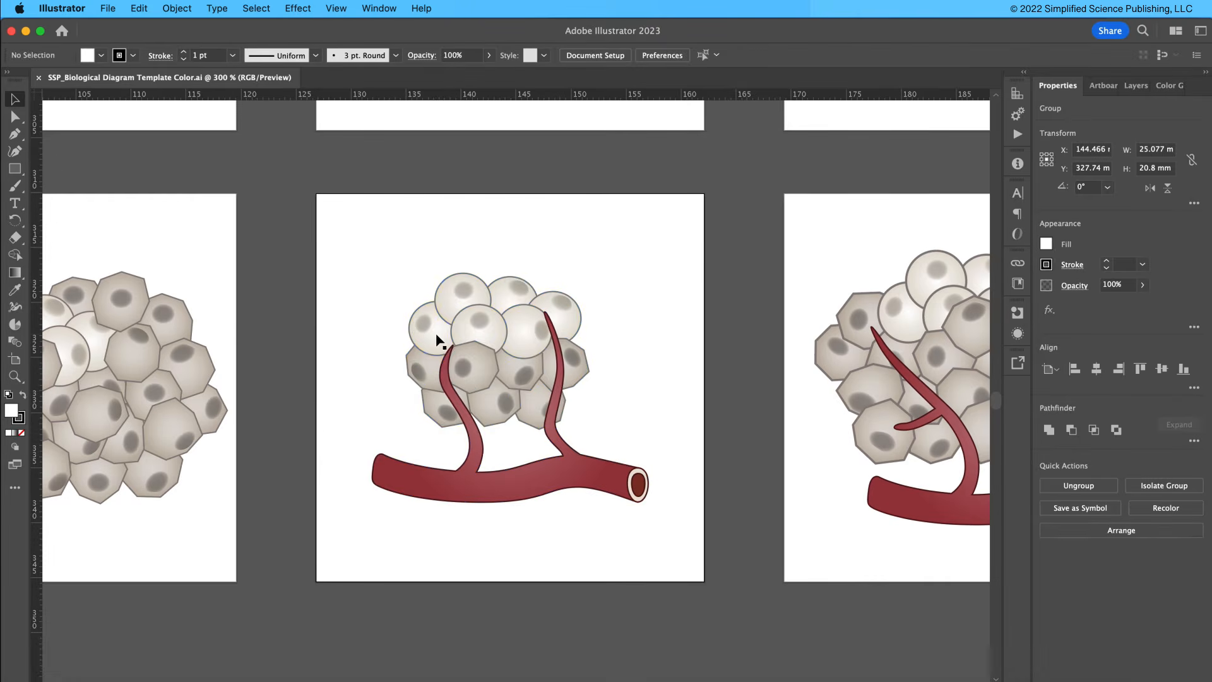
click(436, 334)
double_click(437, 333)
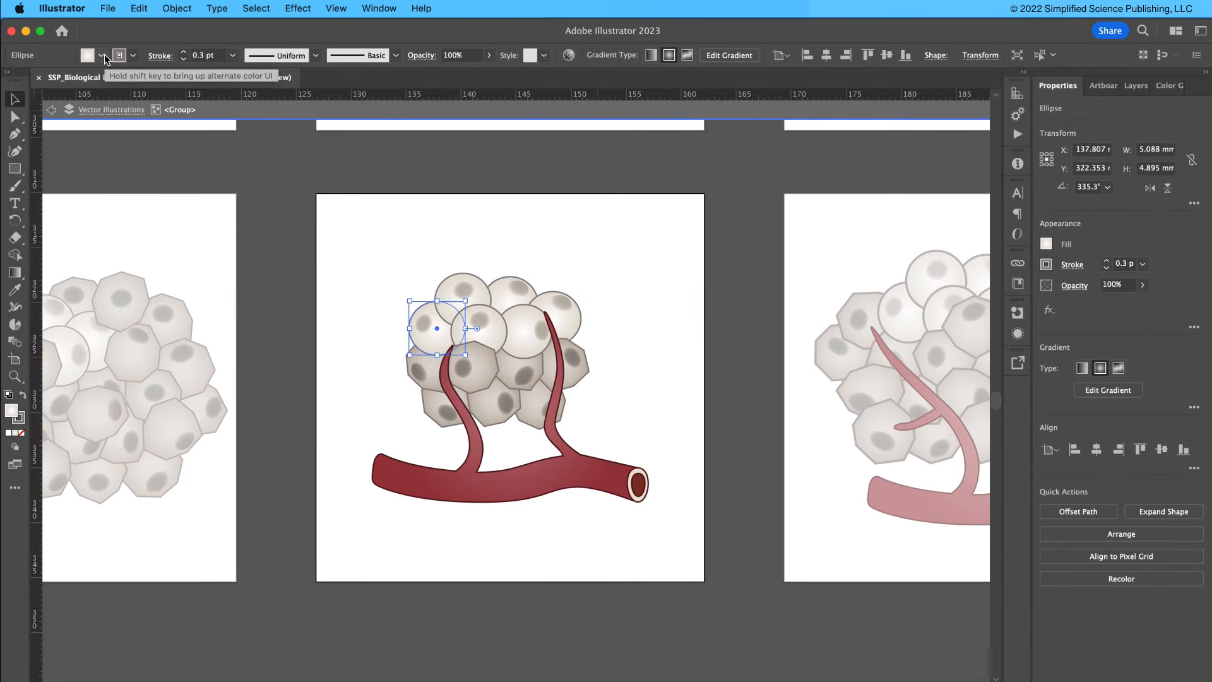
click(641, 402)
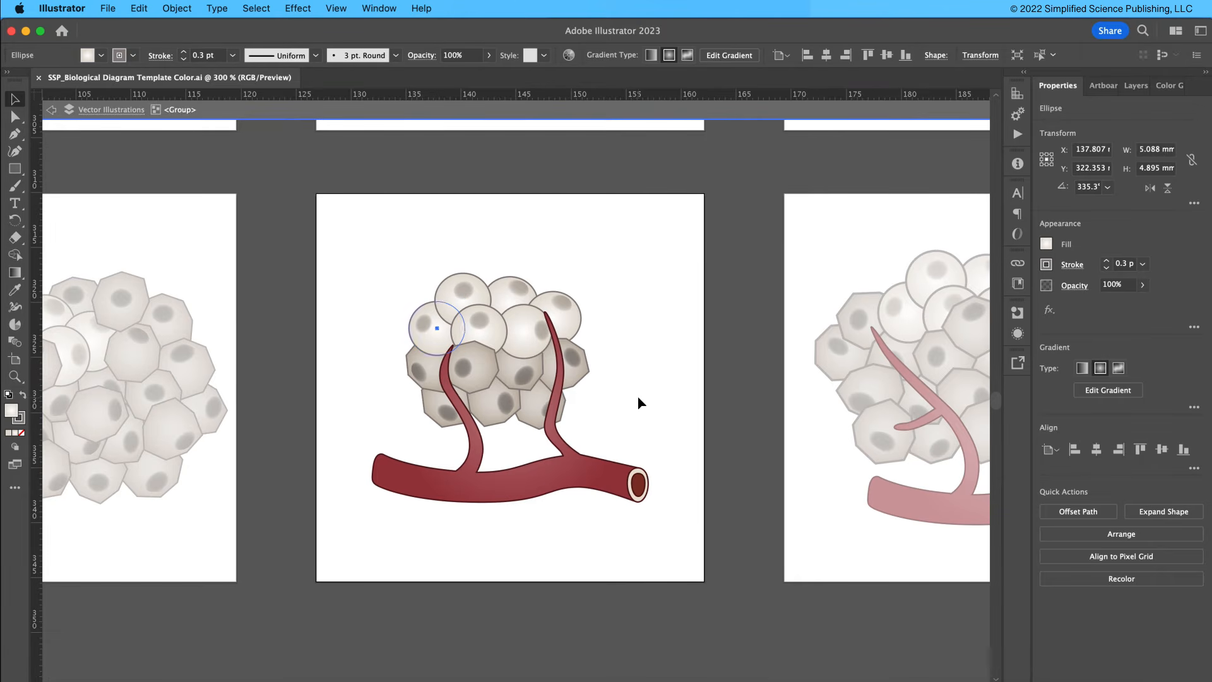
double_click(600, 288)
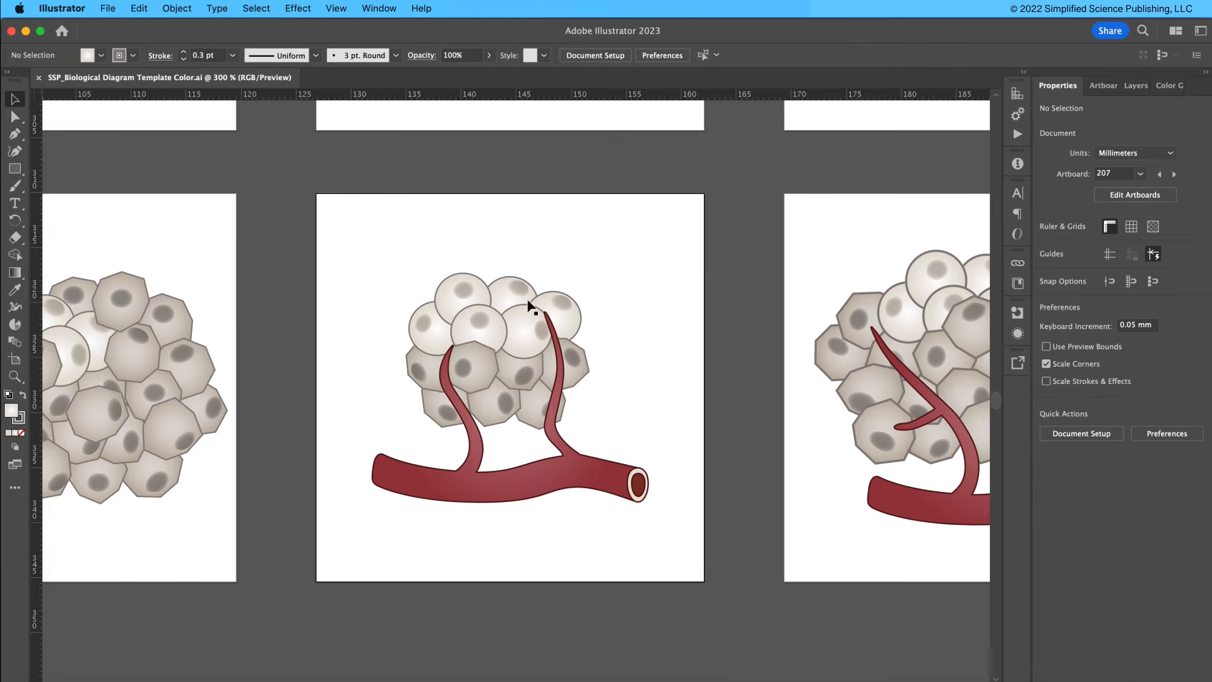
Switch to the SSP_Biological Diagram Template presentation in PowerPoint and place its window beside the Presentation2 poster.
key(super+minus)
key(super+minus)
key(super+minus)
key(super+minus)
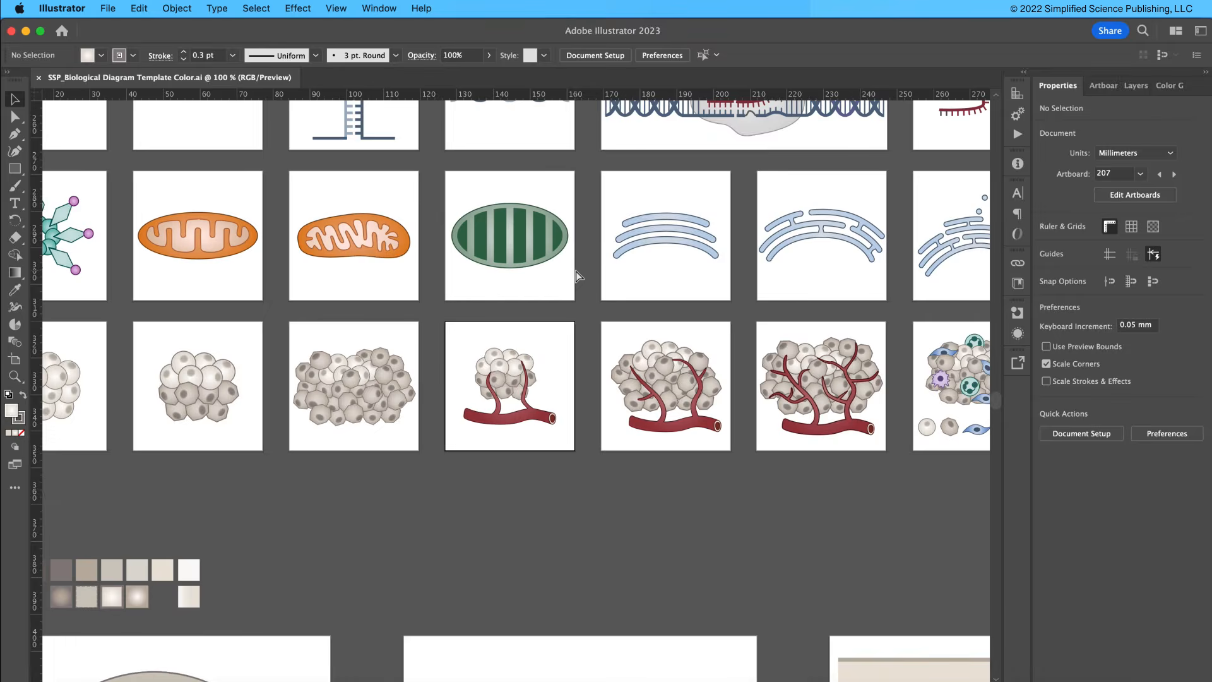
key(super+minus)
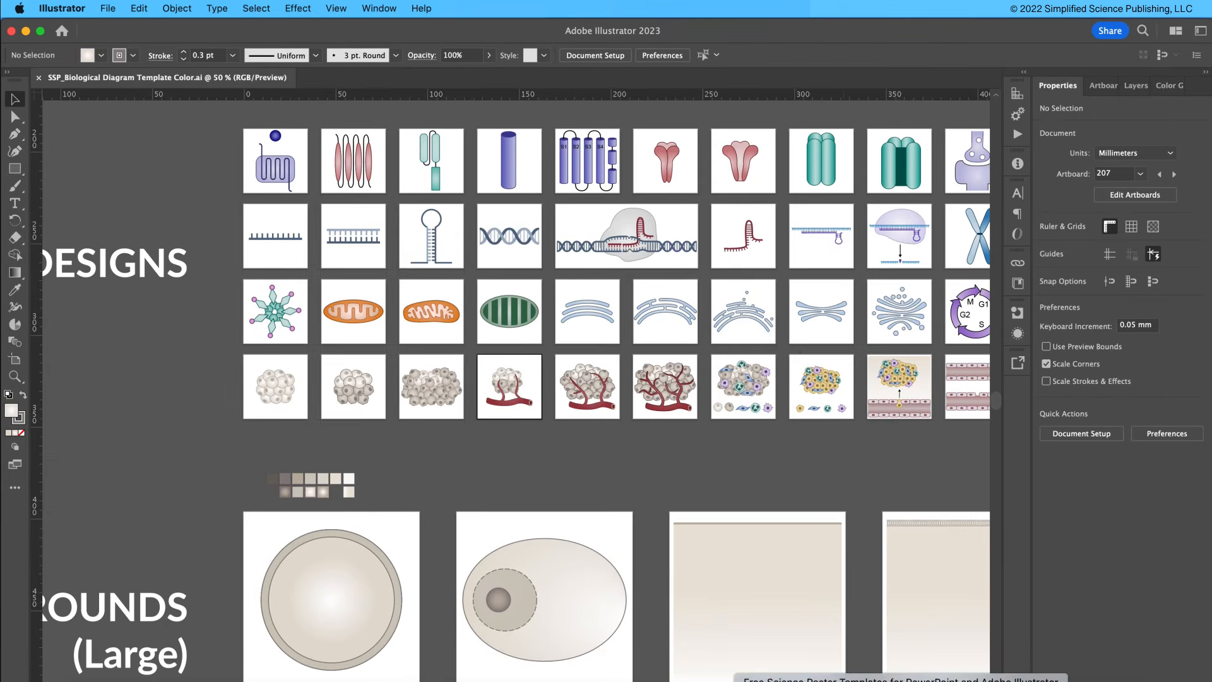
click(815, 679)
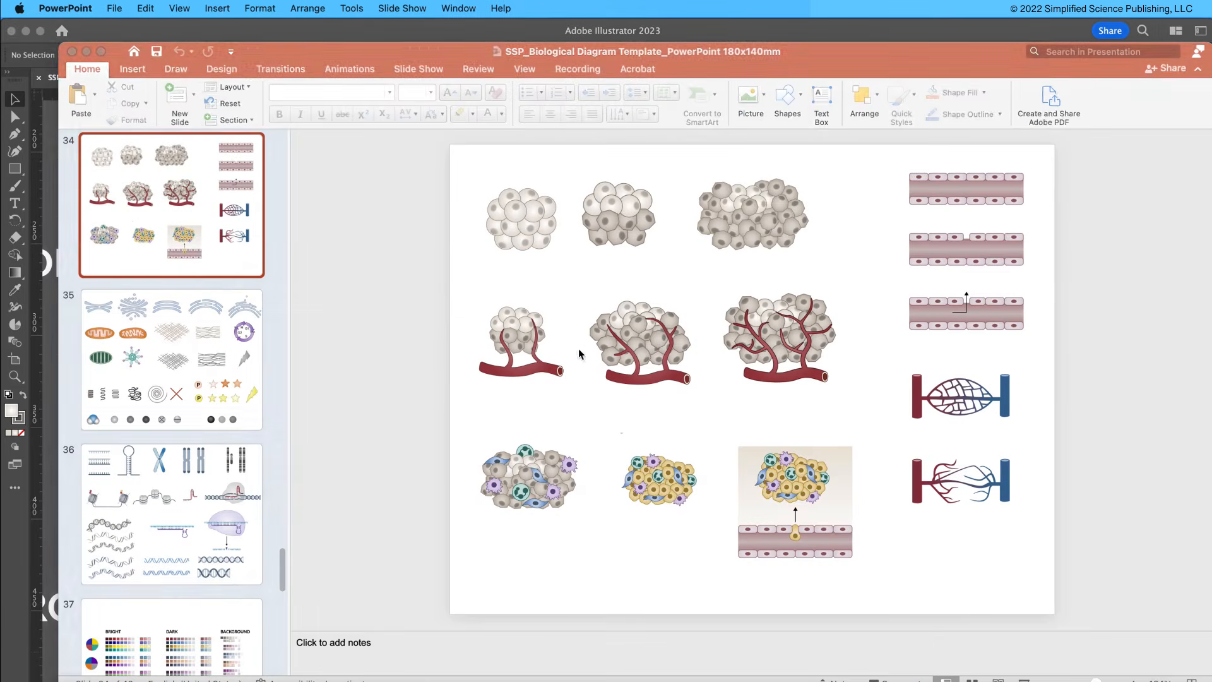
click(26, 31)
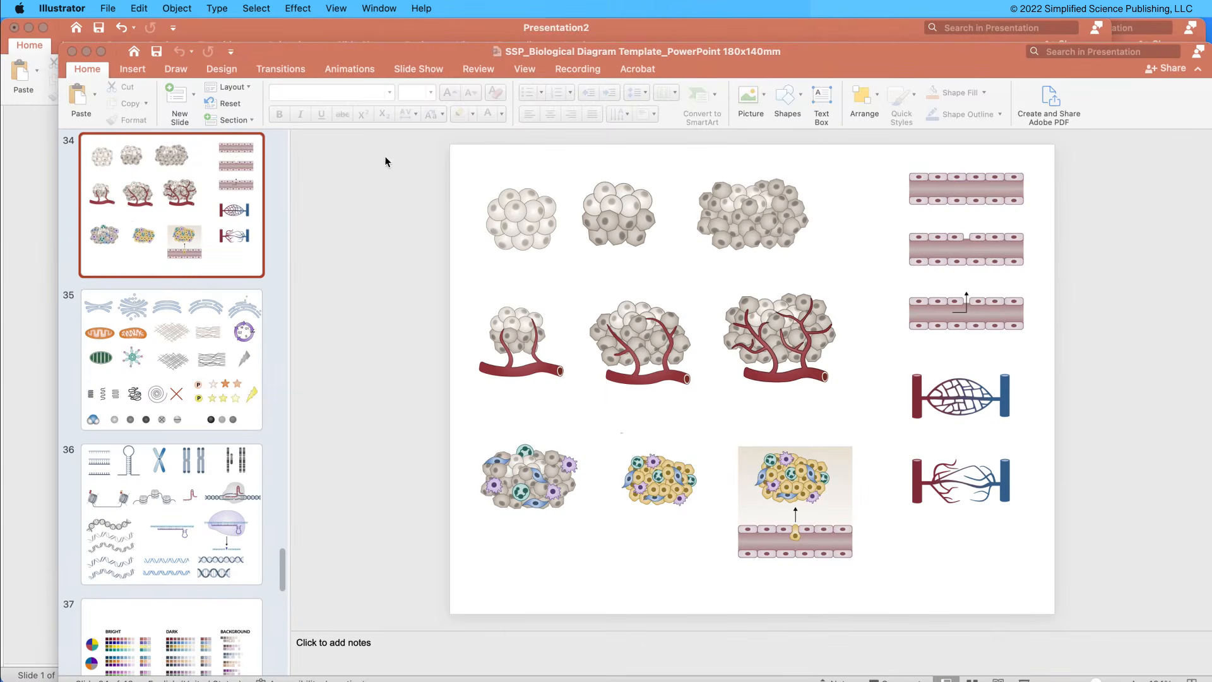
drag(322, 58, 622, 60)
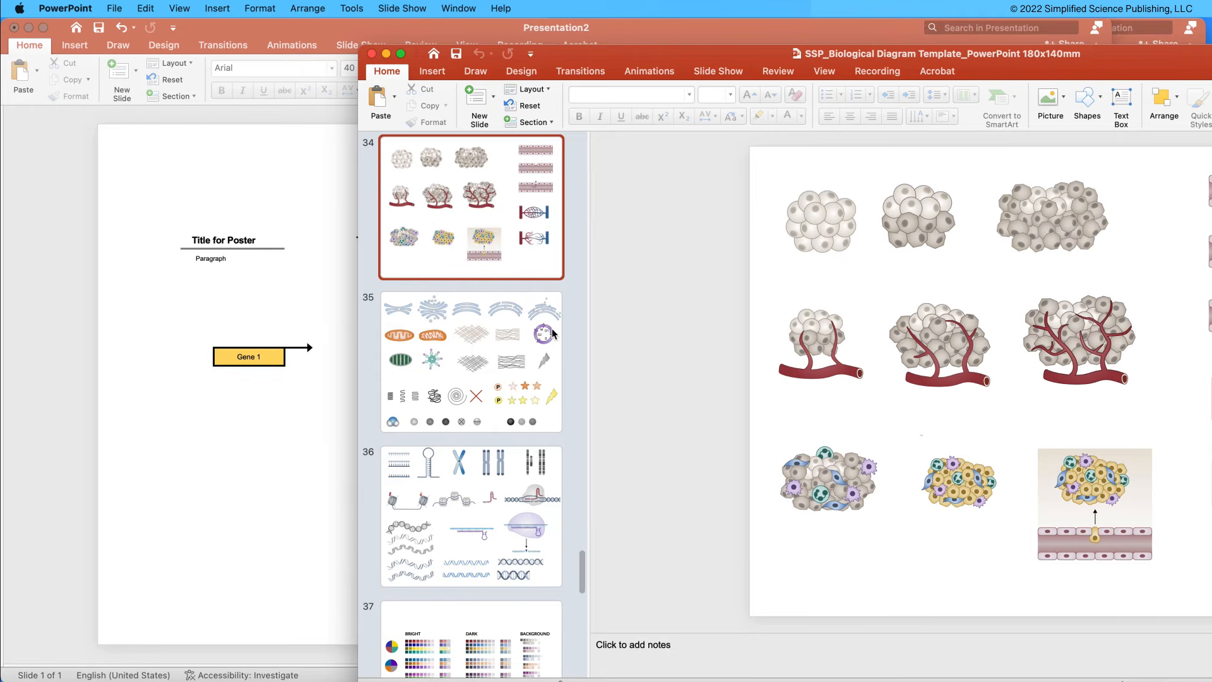
Copy the three tumor illustrations with blood vessels from slide 34 and paste them into the Presentation2 poster.
click(821, 353)
shift+click(991, 350)
shift+click(1053, 346)
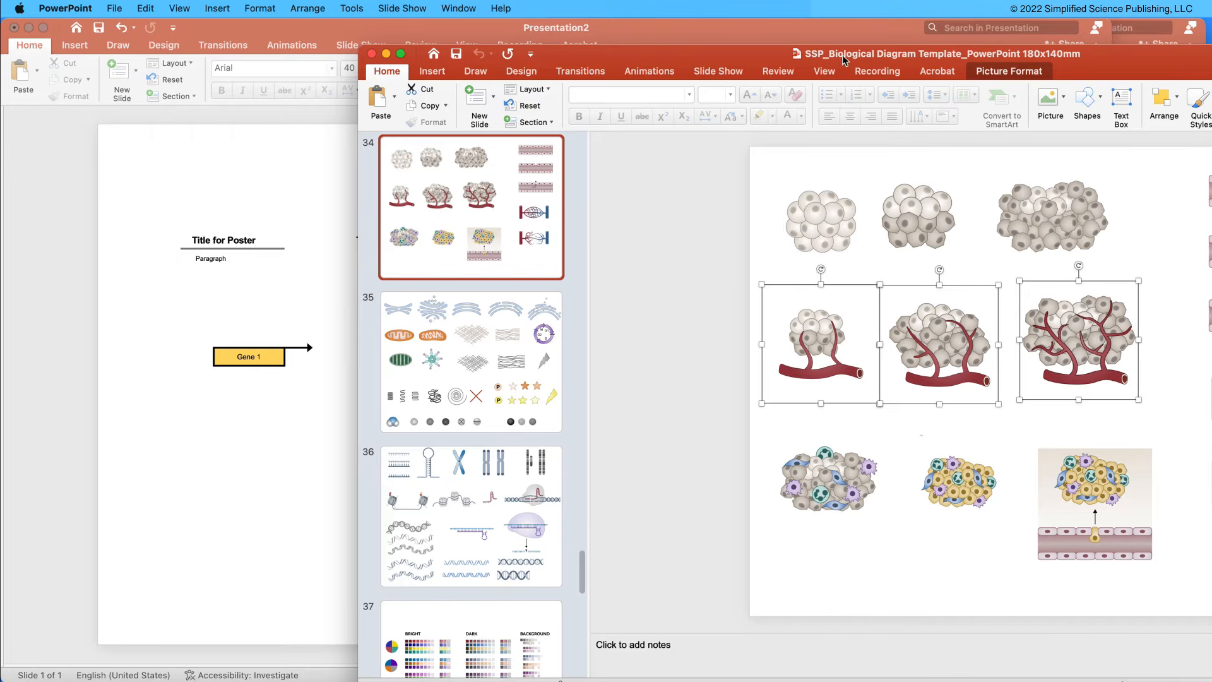
key(super+c)
click(254, 486)
key(super+v)
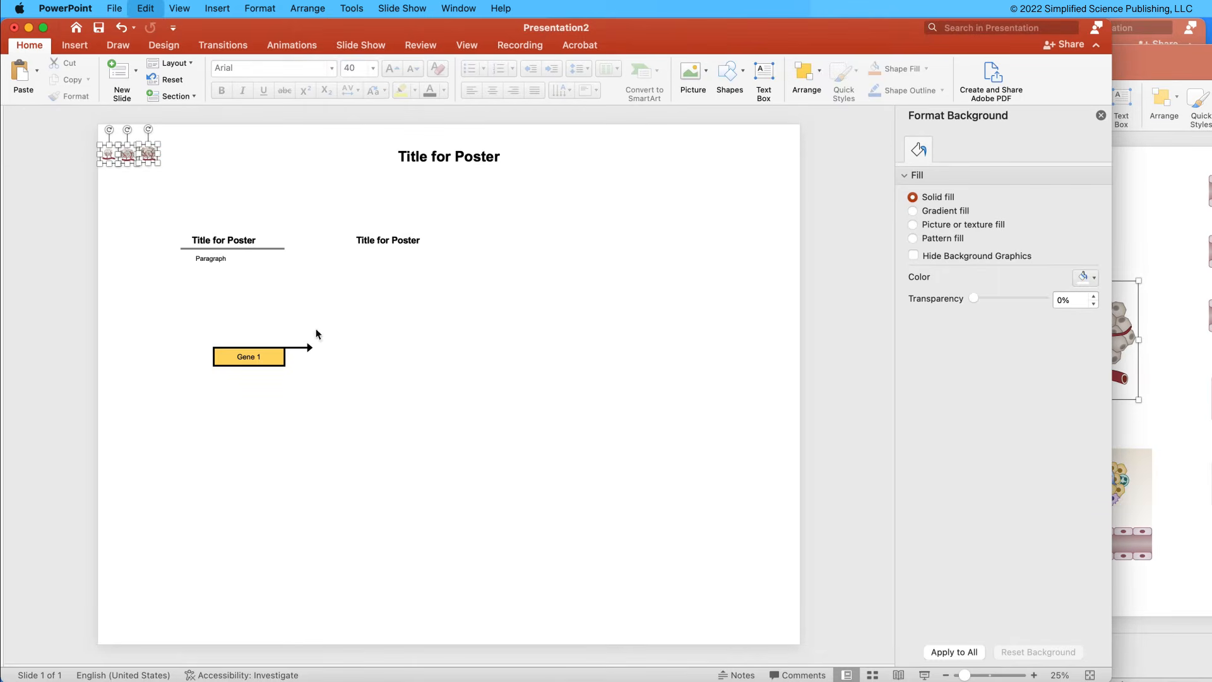
Enlarge the three pasted tumor illustrations and arrange them in a row below the Gene 1 box.
drag(157, 158, 268, 200)
click(269, 200)
drag(198, 179, 409, 403)
drag(140, 193, 342, 398)
shift+click(436, 398)
shift+click(544, 398)
drag(541, 401, 366, 447)
drag(407, 406, 329, 450)
click(488, 419)
click(422, 440)
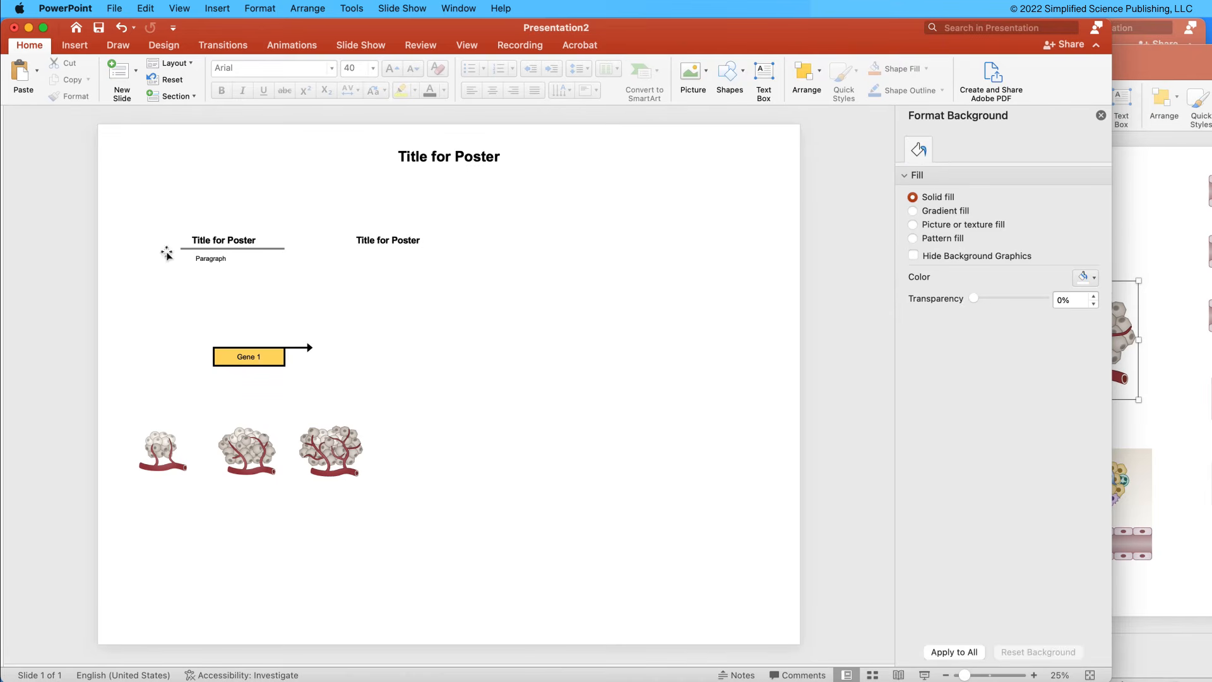
drag(137, 445, 153, 447)
click(253, 508)
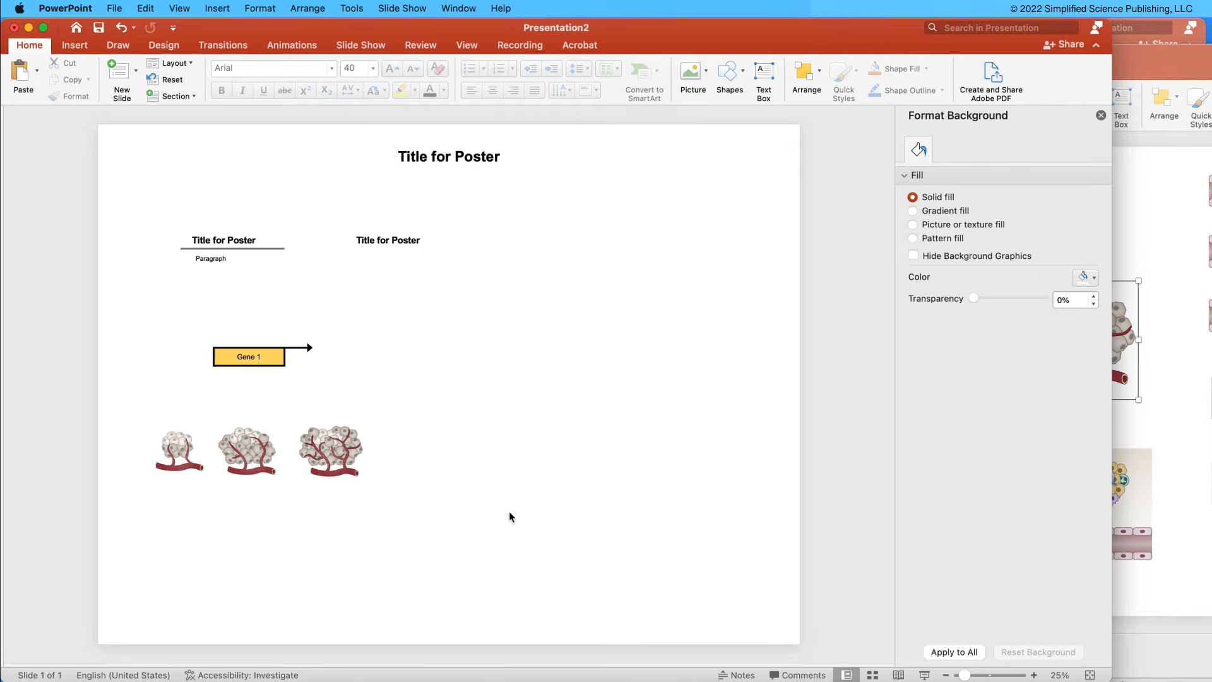
Switch to the Excel graph workbook and fill cells N8:U26 behind the gray cell-counts chart with white.
click(566, 681)
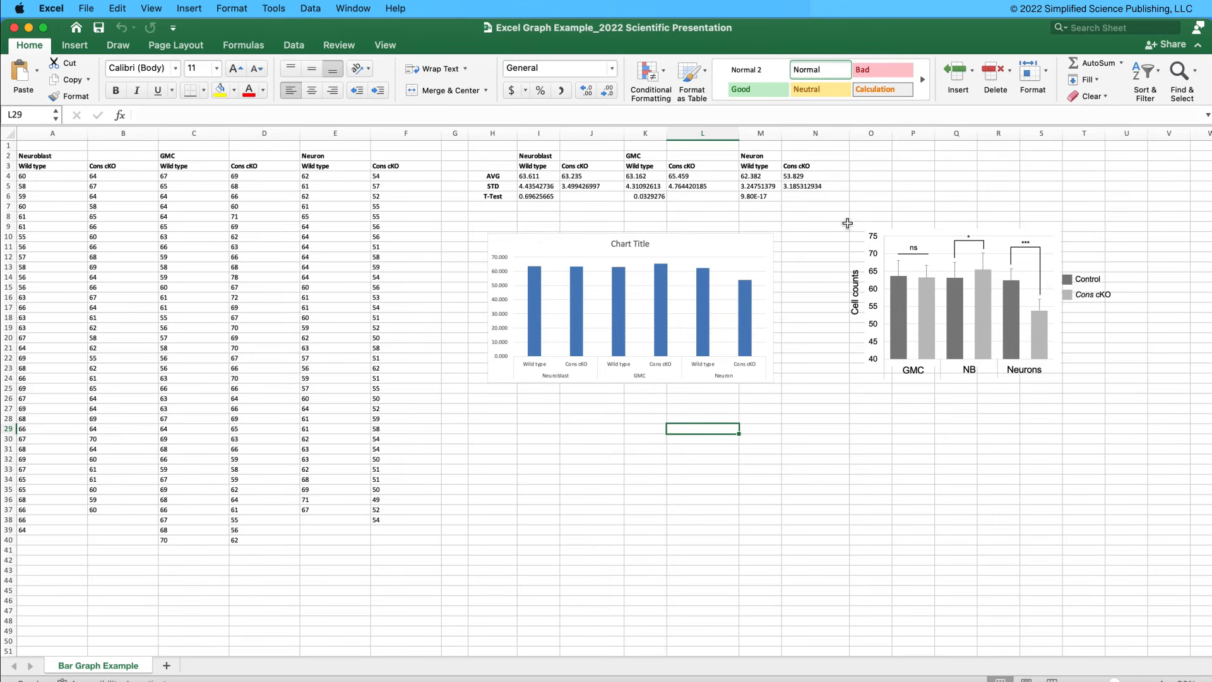
click(857, 292)
click(999, 188)
click(845, 217)
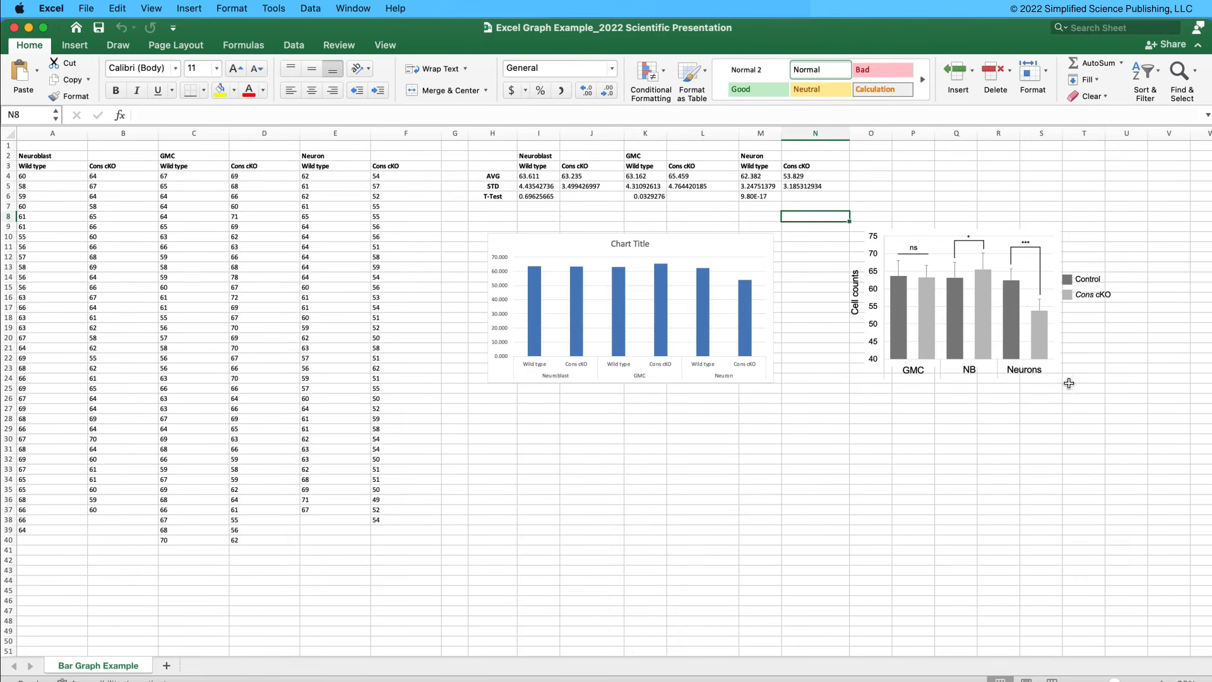
shift+click(1108, 394)
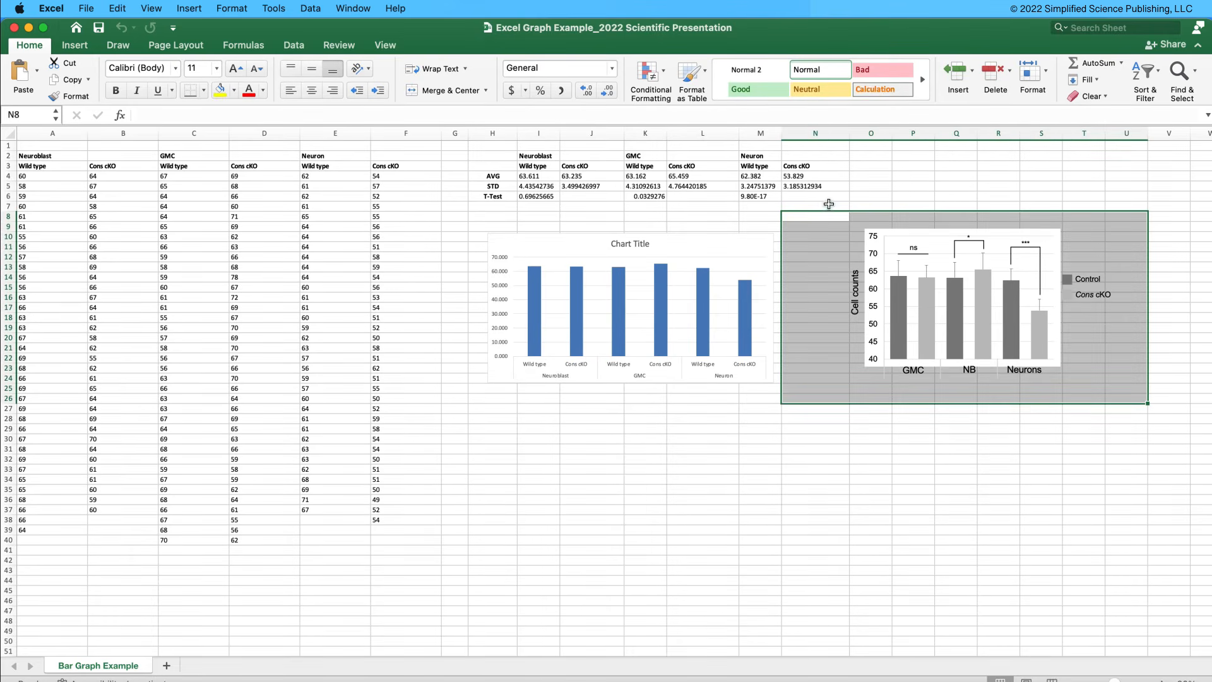
click(235, 91)
click(223, 151)
click(953, 490)
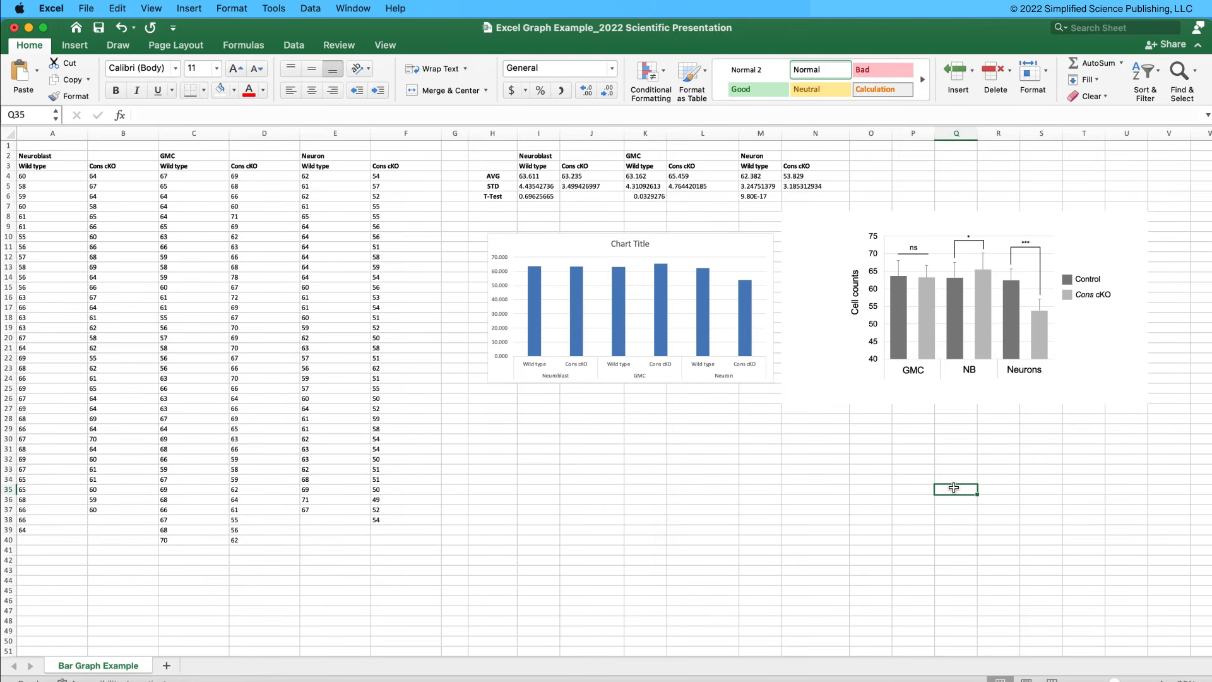
Capture a screenshot of the gray cell-counts chart including its axis labels and legend.
key(super+shift+4)
drag(838, 216, 1122, 389)
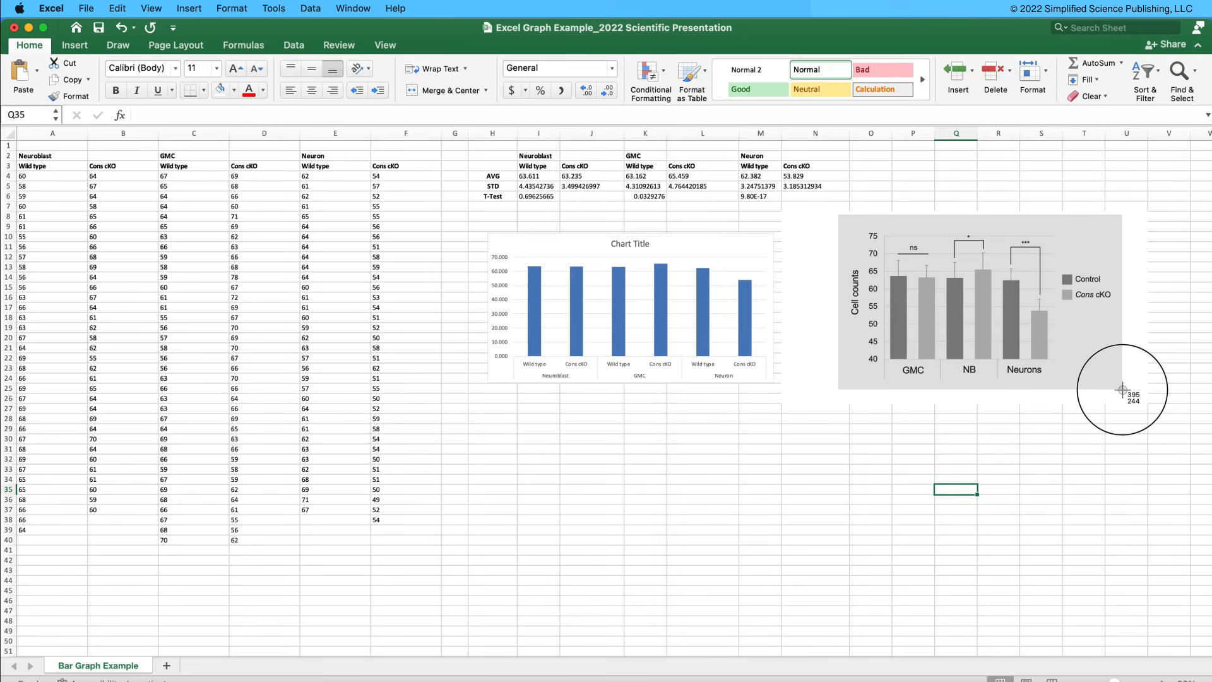
drag(1122, 390, 1122, 389)
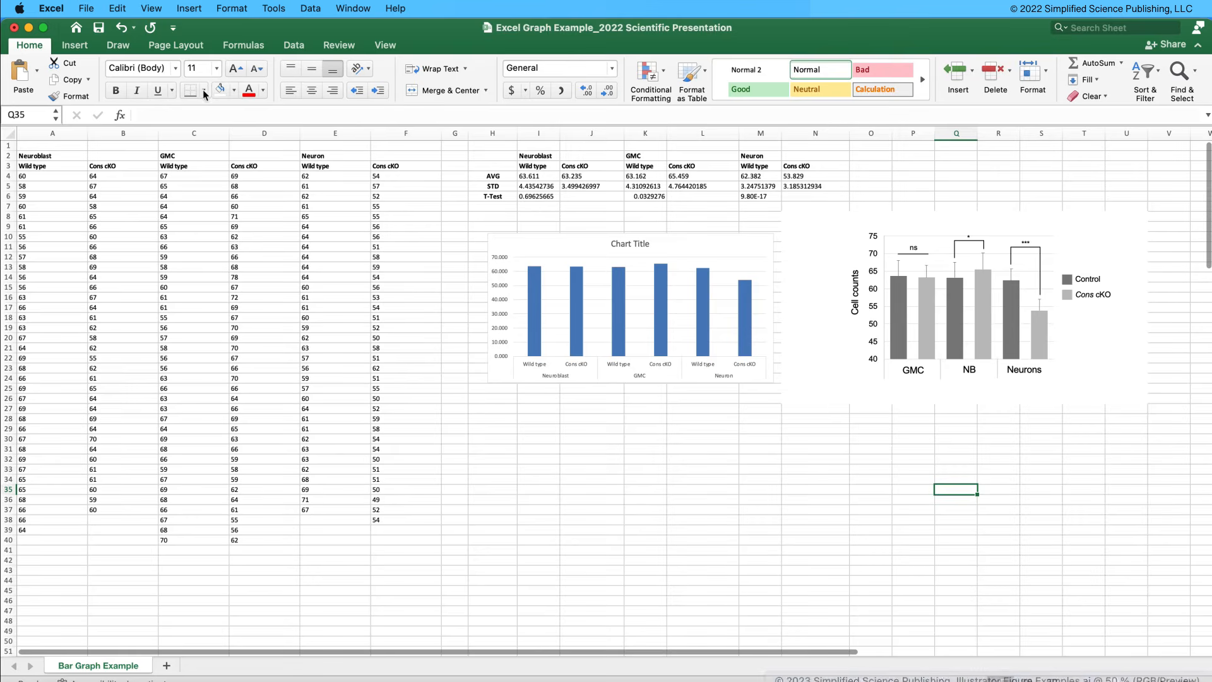
Rename the chart screenshot in the Desktop folder as Graph 1 and insert it into the Presentation2 poster slide.
click(29, 30)
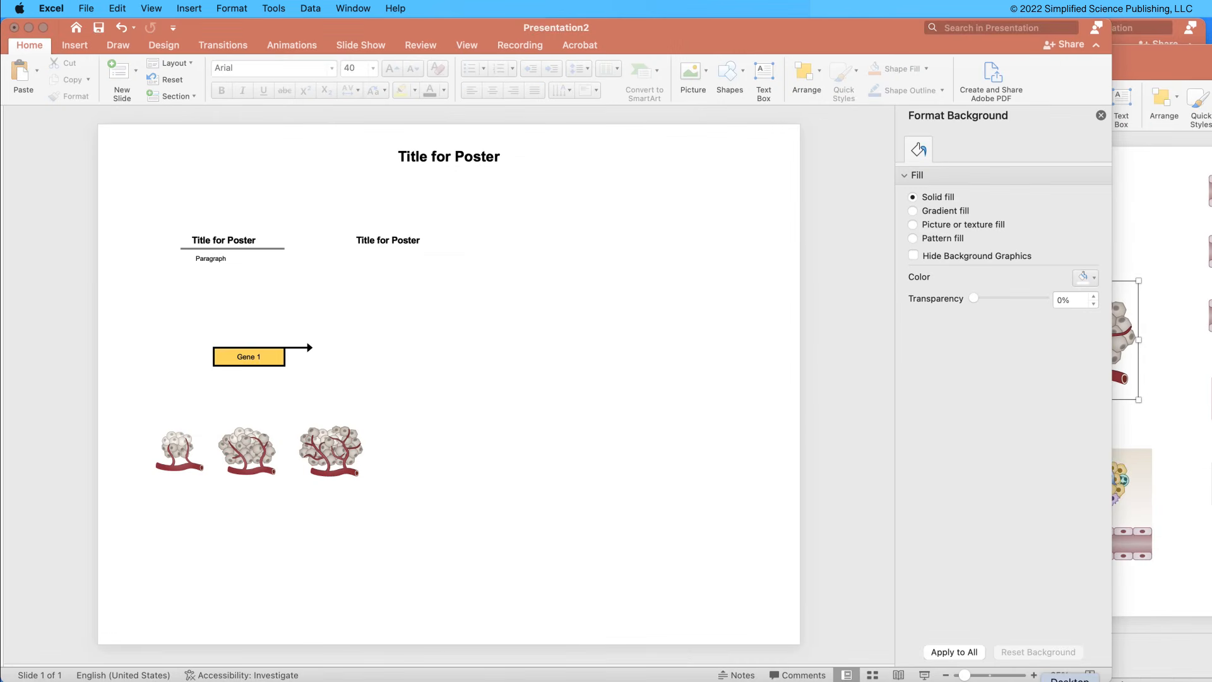
click(1045, 678)
click(692, 421)
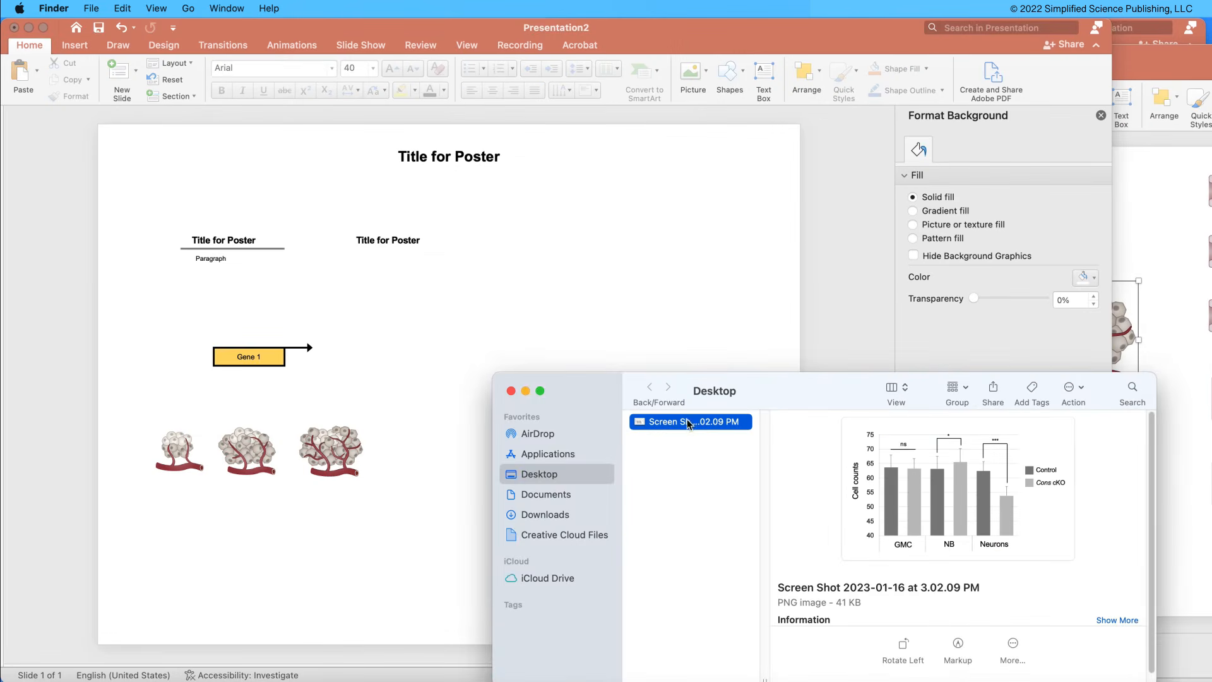
key(Return)
text(Graph 1)
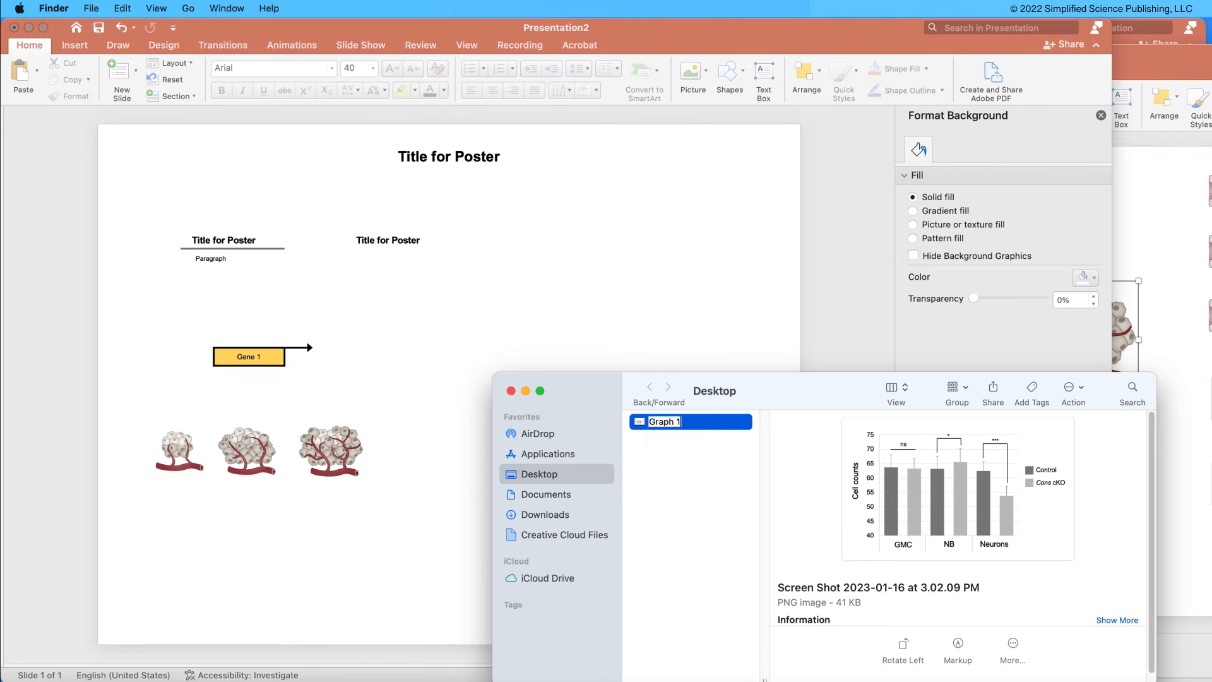
key(Return)
drag(659, 422, 539, 281)
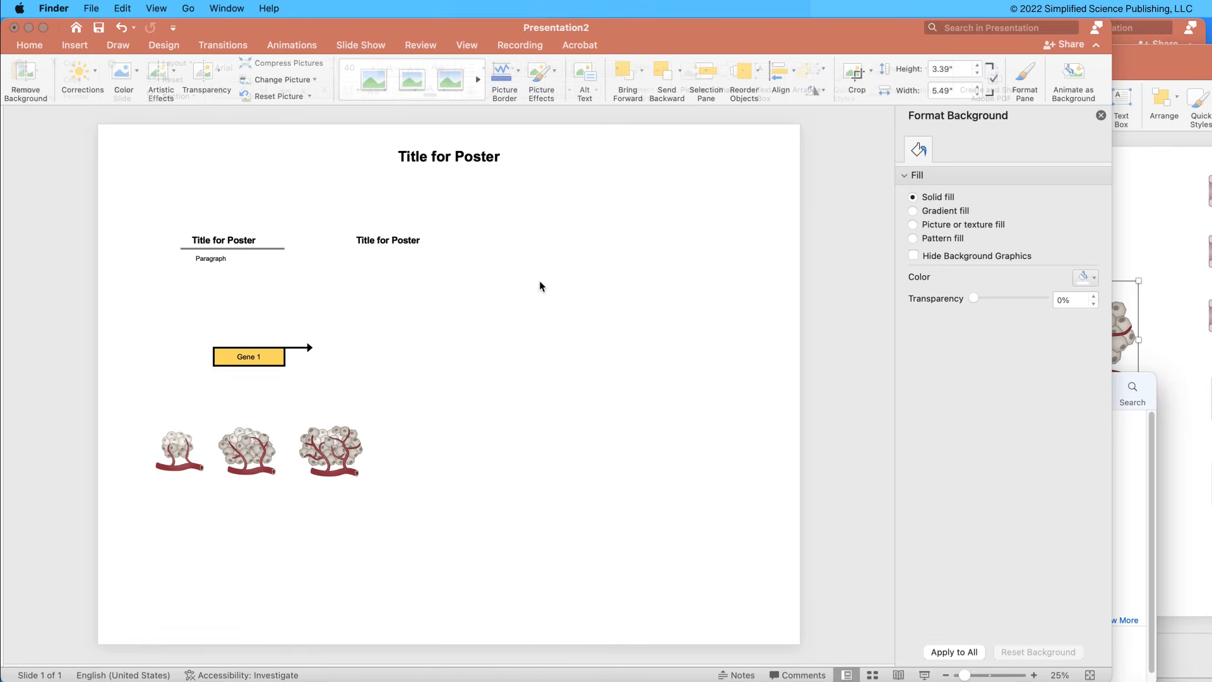
Resize the inserted Graph 1 picture to 10.48" high by 16.96" wide and place it on the slide across from the Gene 1 box.
drag(484, 362, 719, 283)
click(718, 279)
click(568, 344)
drag(495, 316, 557, 371)
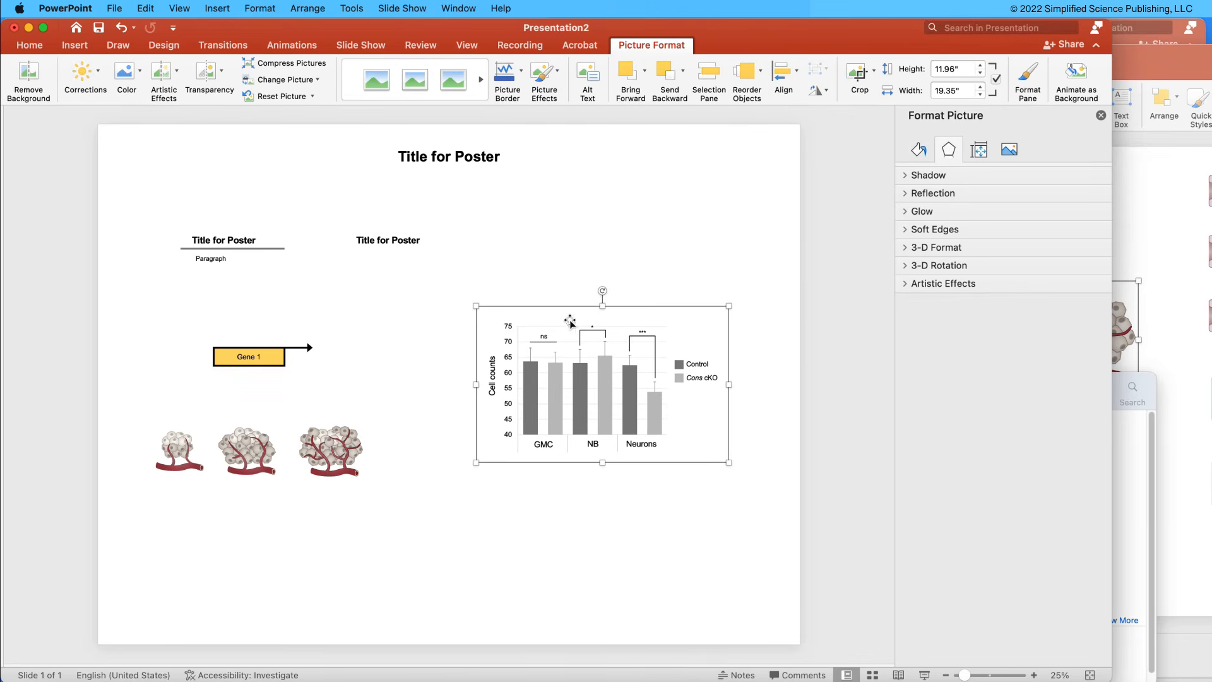
drag(728, 305, 698, 326)
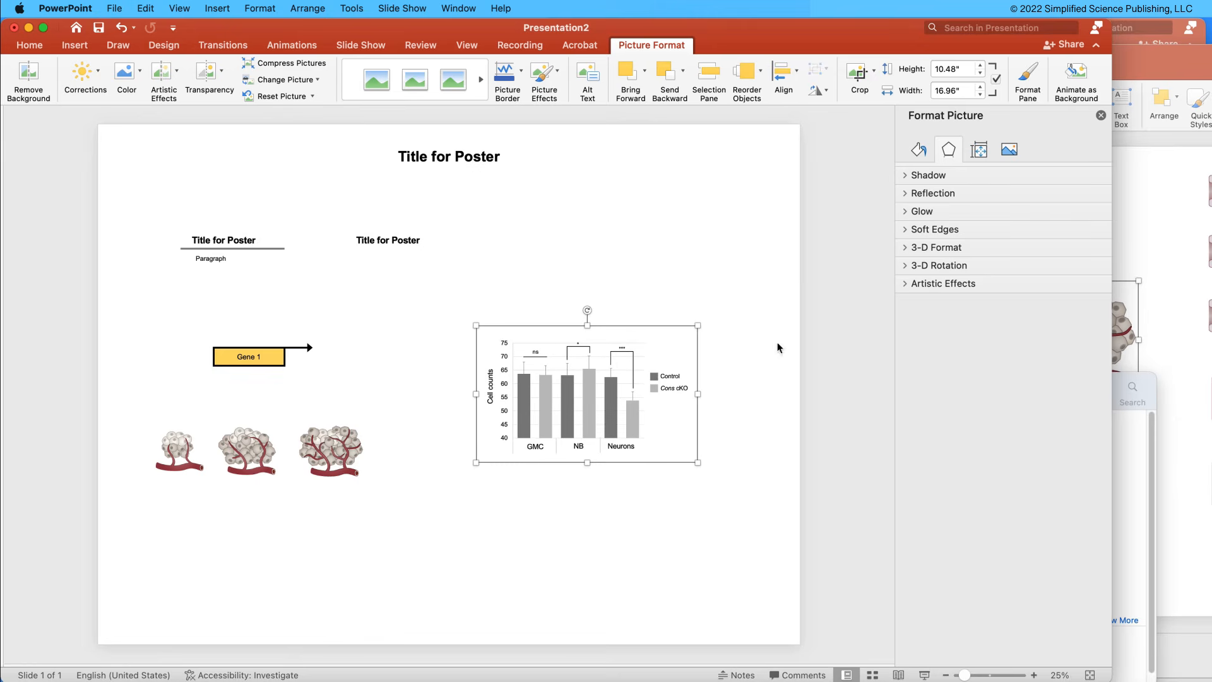
Switch to the Excel graph workbook to view the source chart, minimize it and return to the poster with nothing selected.
click(1085, 681)
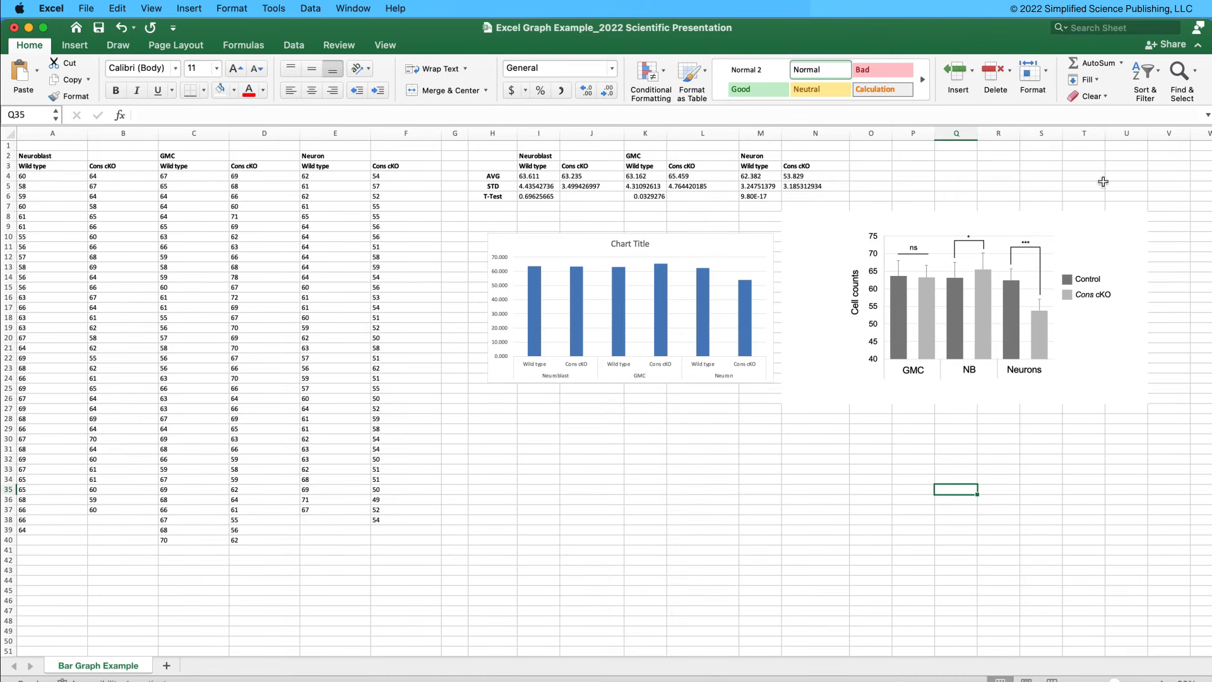
click(29, 29)
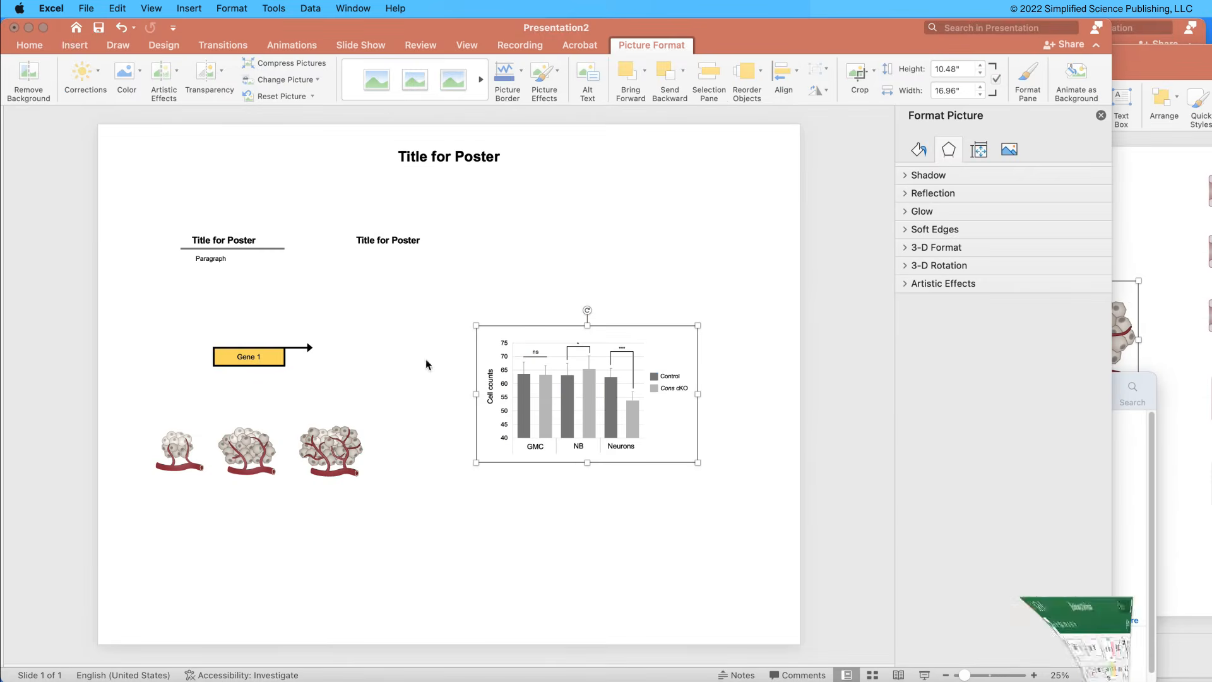
click(642, 263)
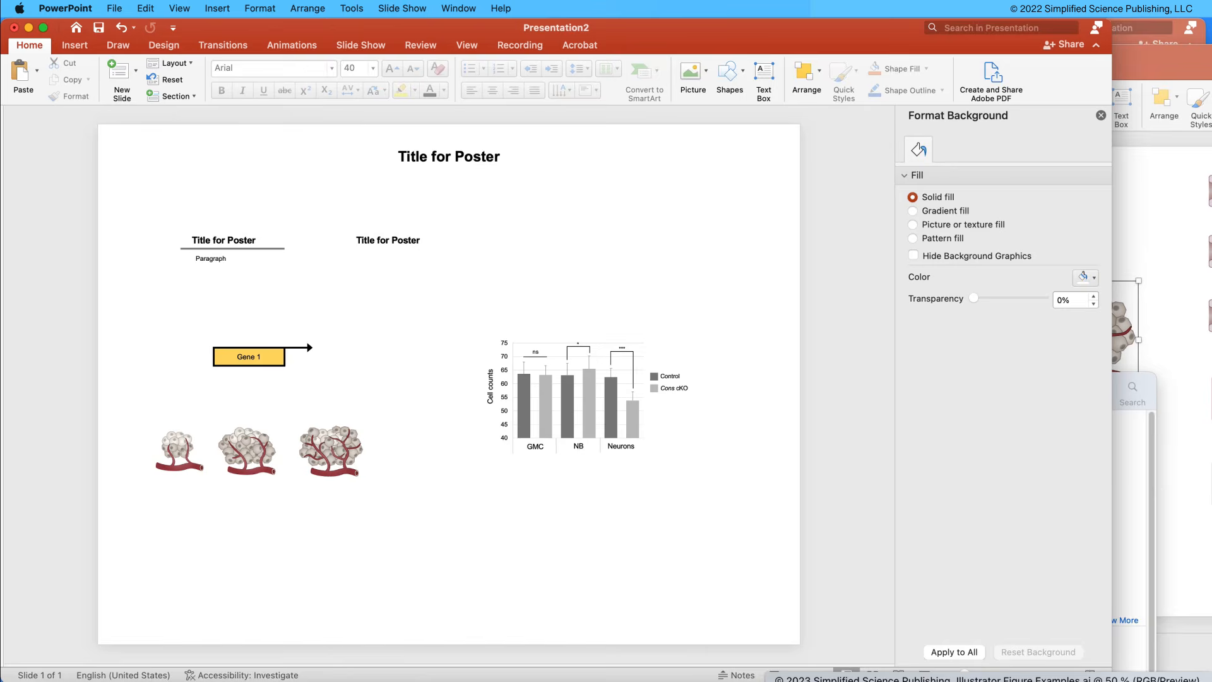
Switch to Illustrator, view the export options for the figure examples document, and minimize its window.
click(1036, 680)
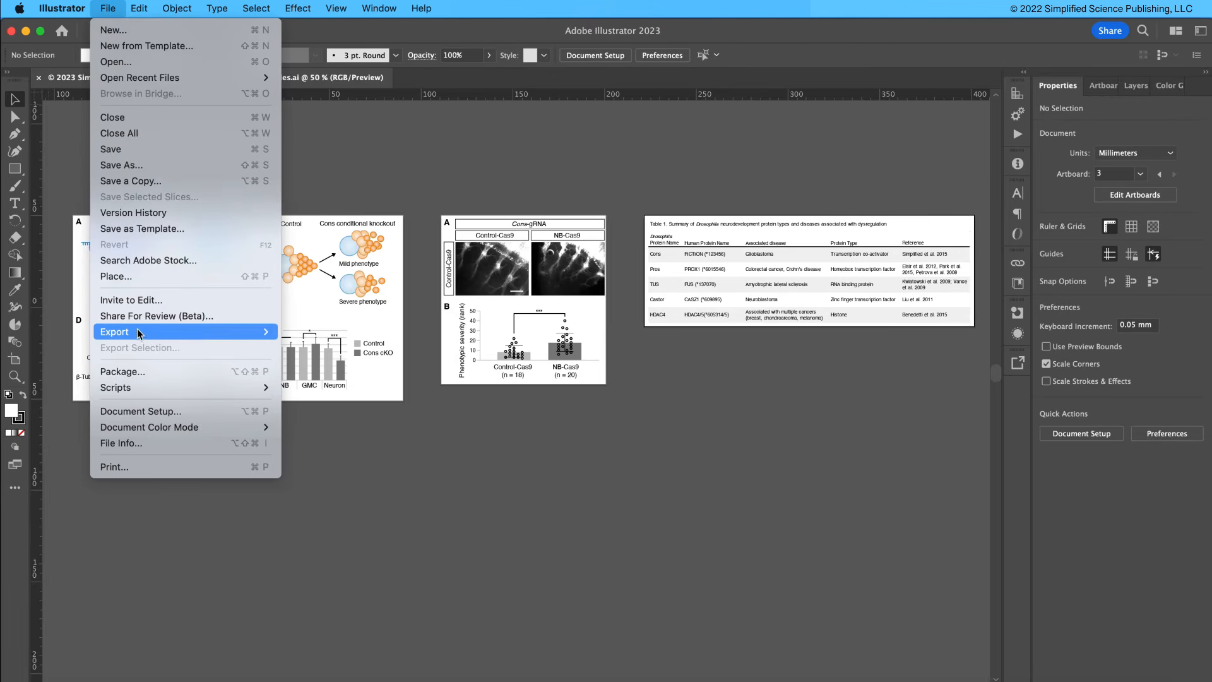
mouse_move(259, 332)
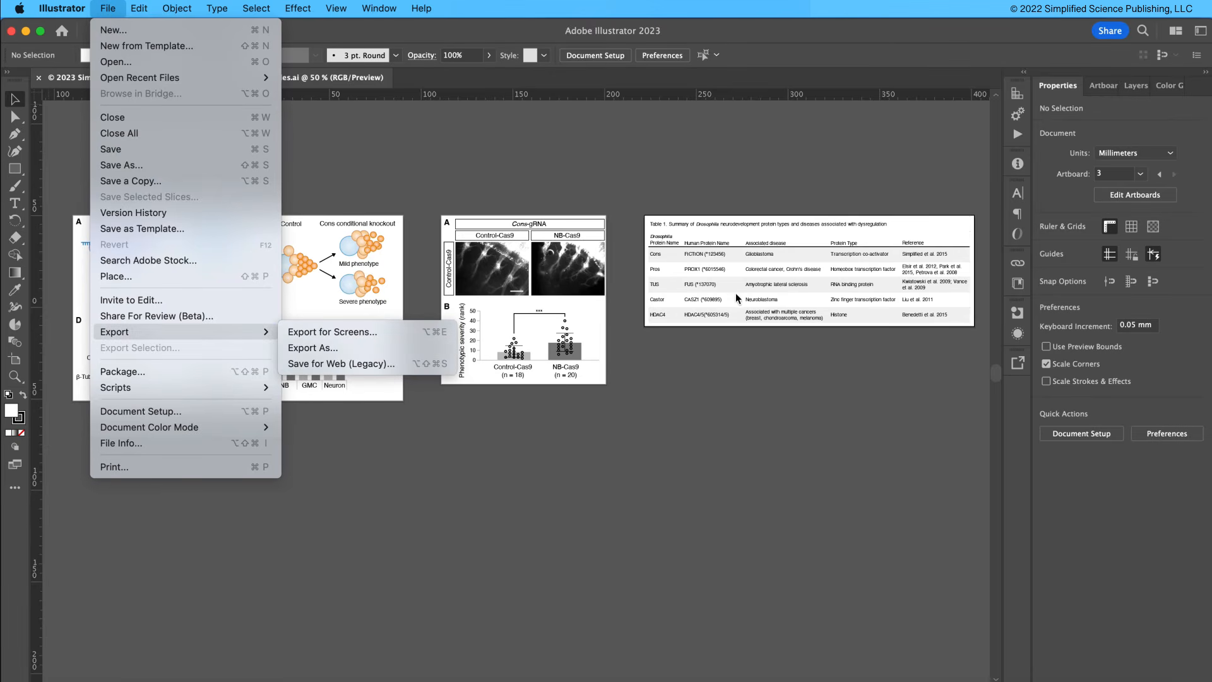
click(565, 437)
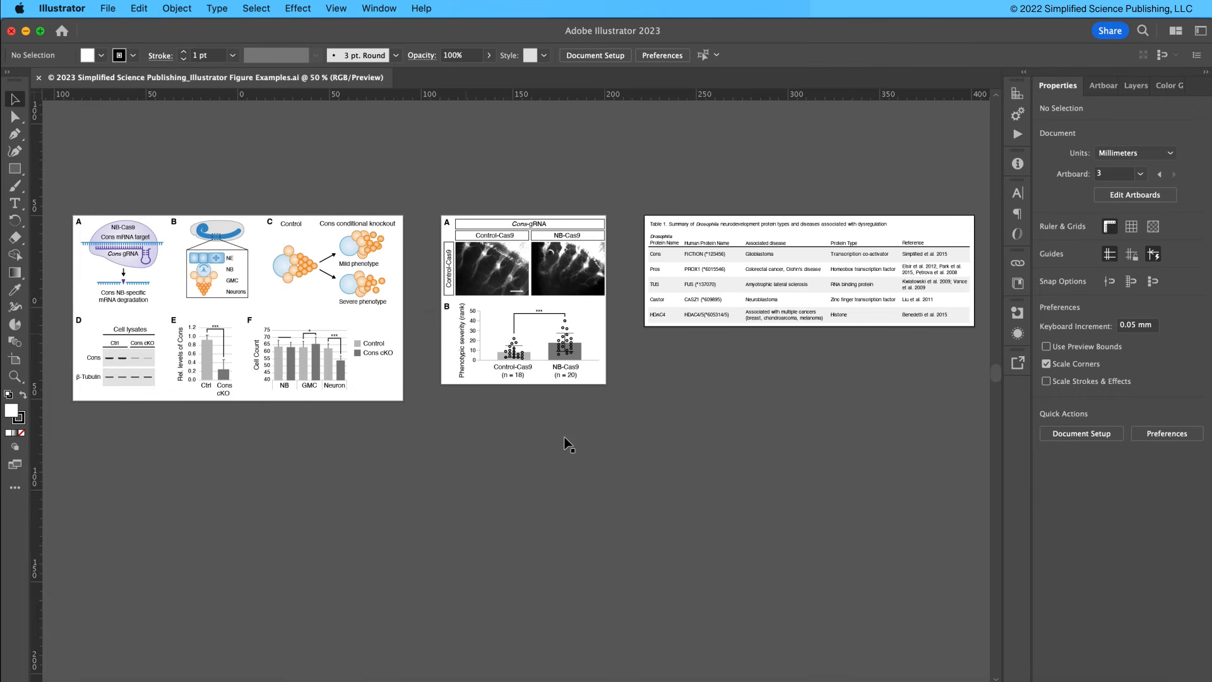
click(28, 33)
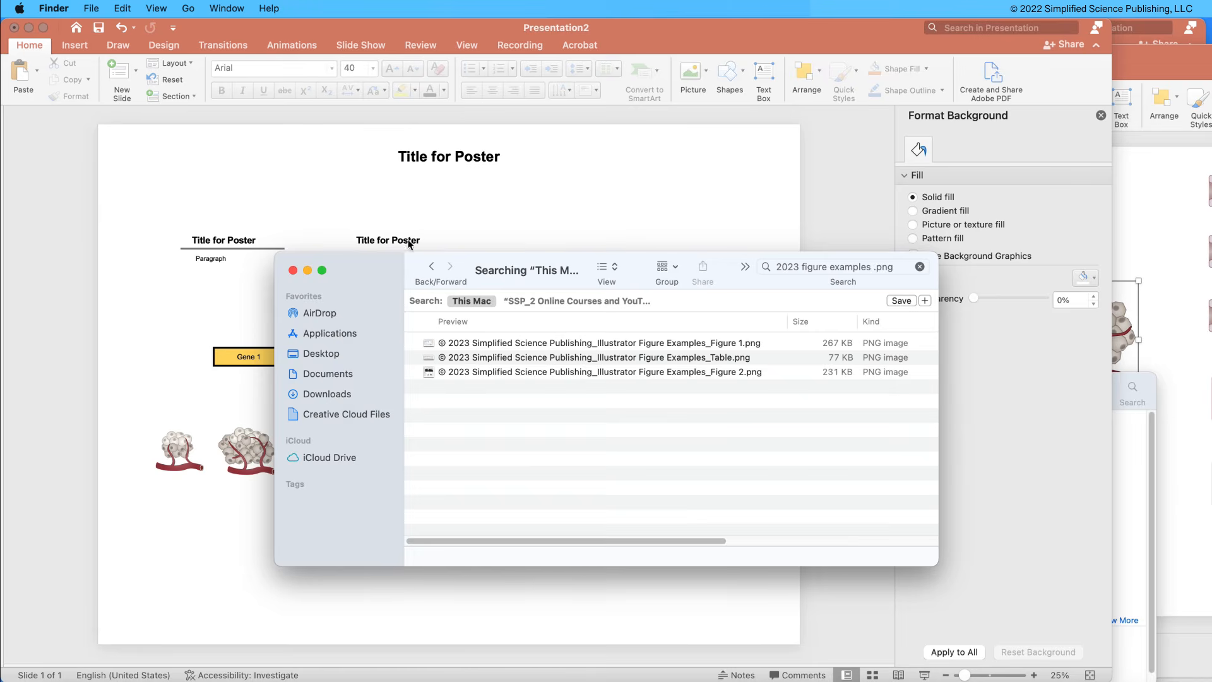
Try to bring the Illustrator Figure Examples_Figure 1 PNG from the Finder search window directly onto the poster slide.
drag(376, 259, 609, 248)
click(837, 335)
drag(840, 341, 422, 302)
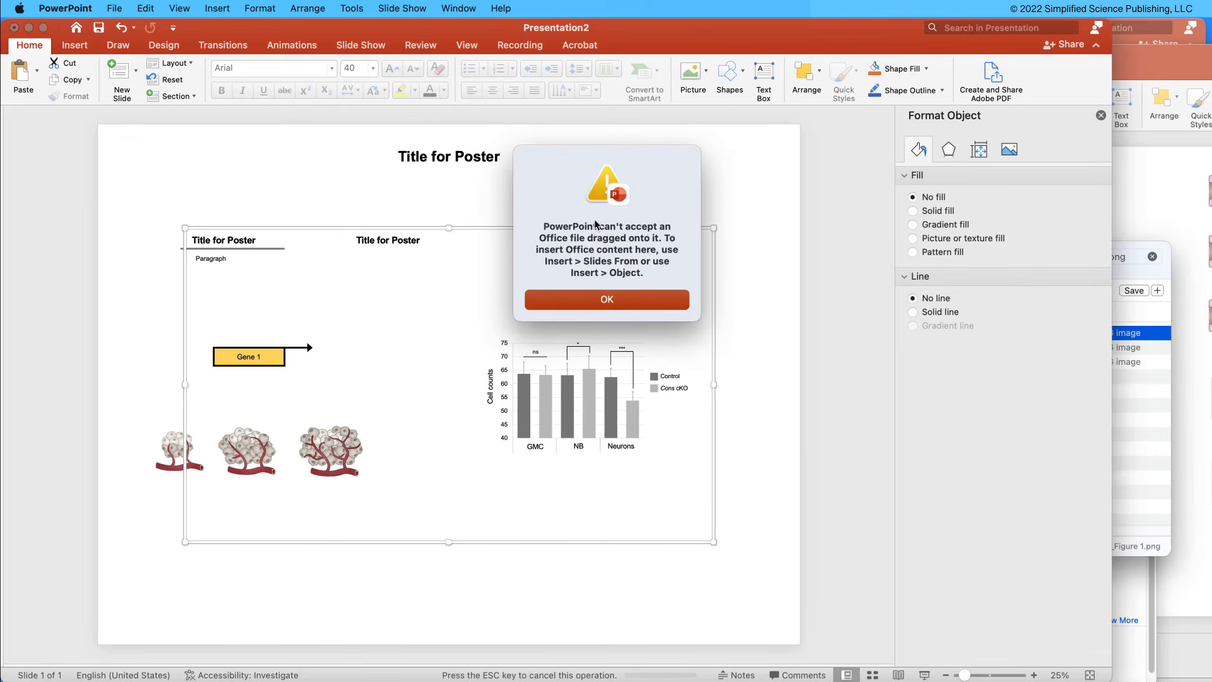
click(622, 301)
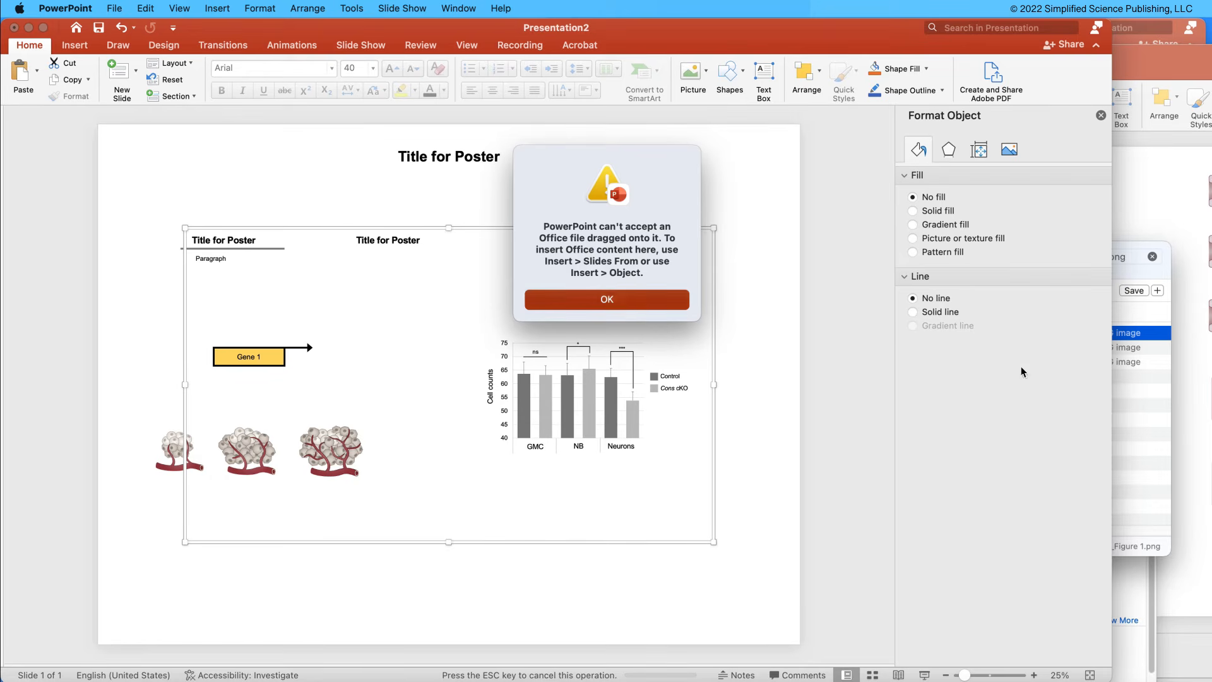
Copy the file name of the Illustrator Figure Examples_Figure 1 PNG in Finder.
click(1132, 406)
click(701, 332)
key(super+c)
key(Return)
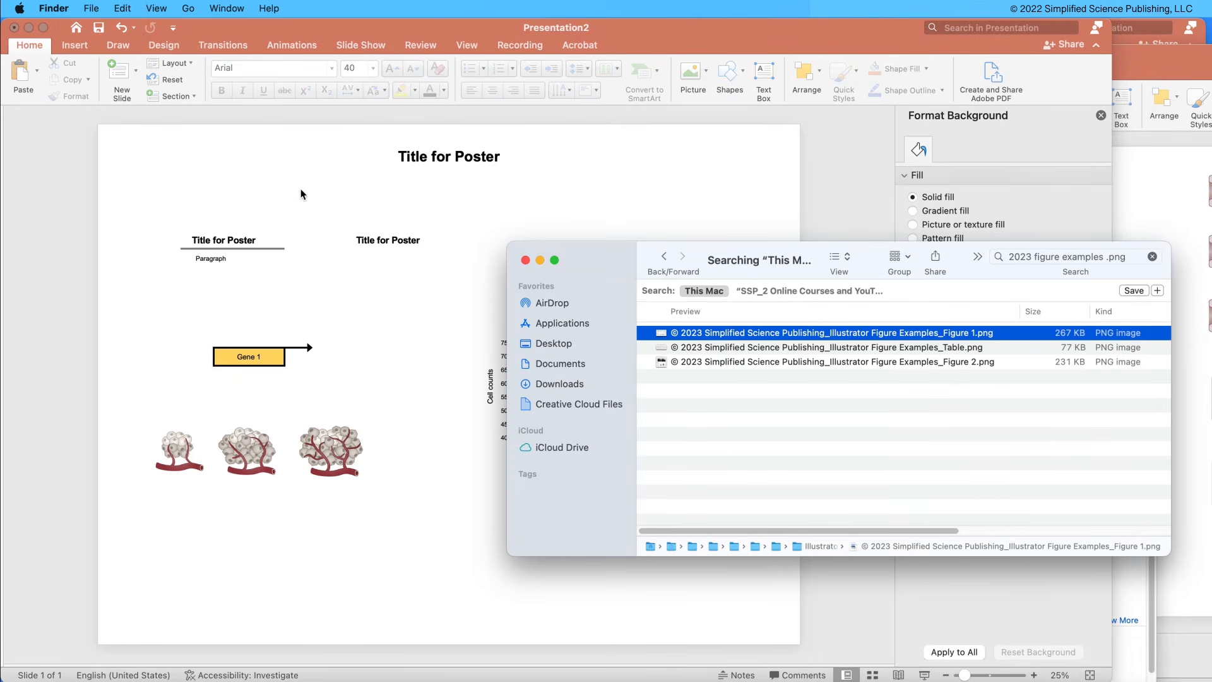
Find the Illustrator Figure Examples_Figure 1 PNG by its pasted file name and insert it as a picture on the poster slide.
click(301, 192)
click(73, 45)
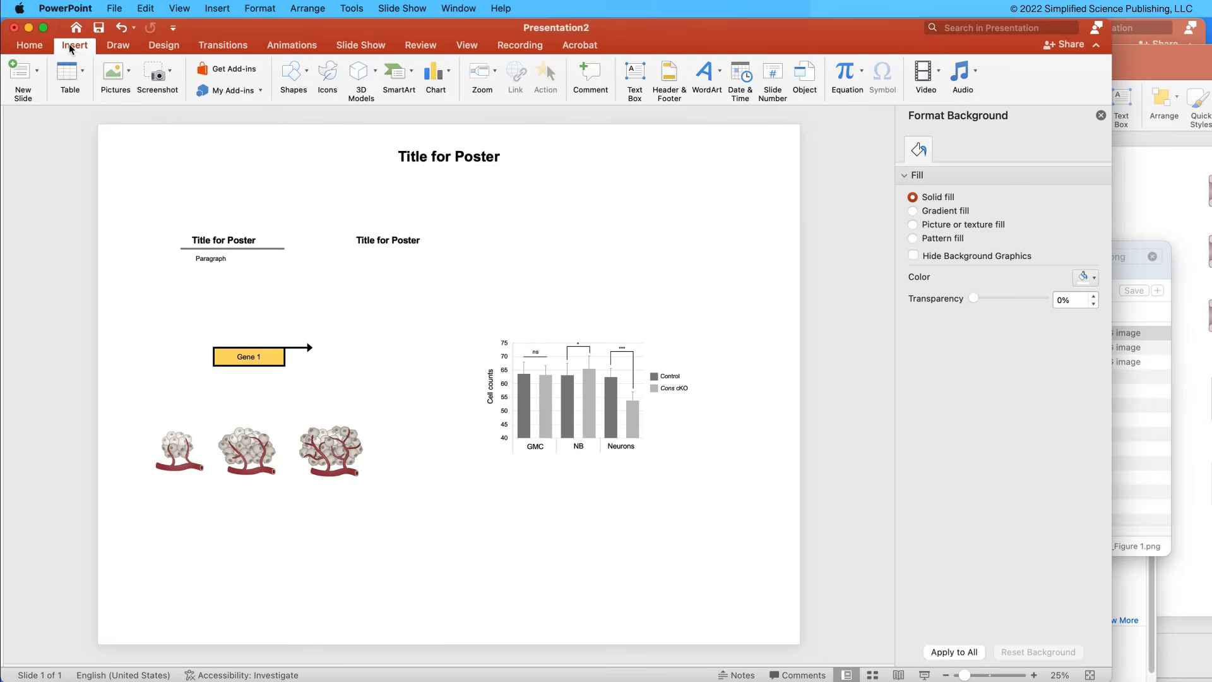
click(115, 71)
click(154, 115)
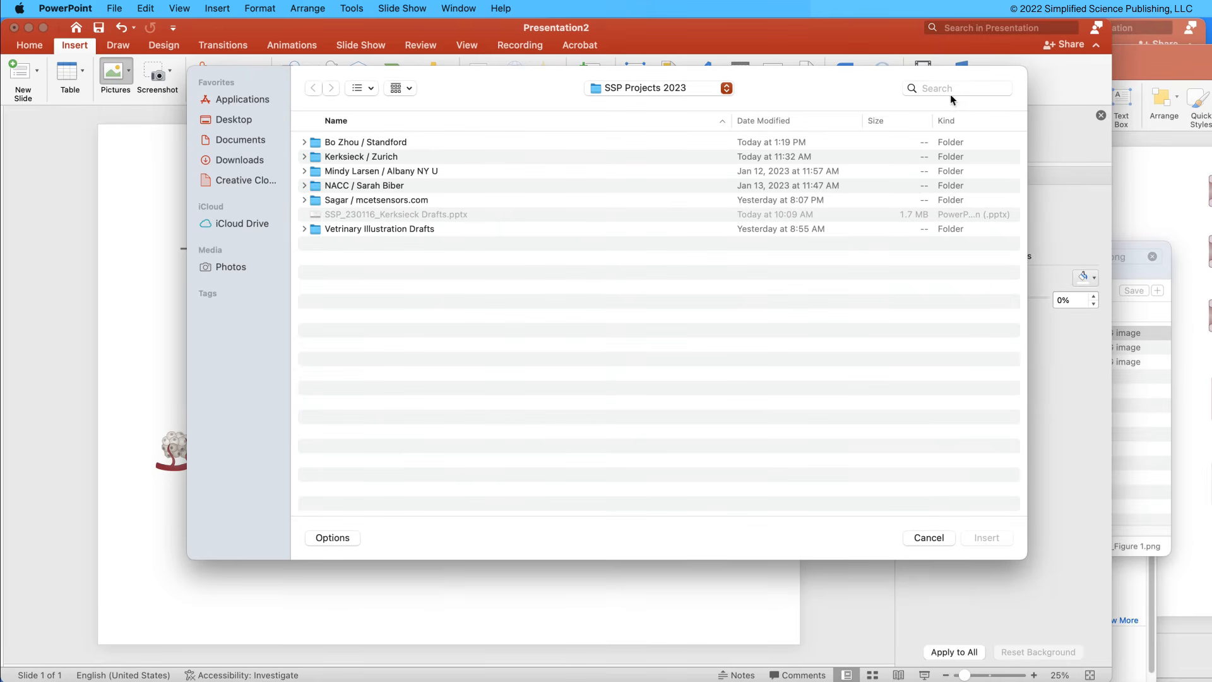
click(951, 93)
key(super+v)
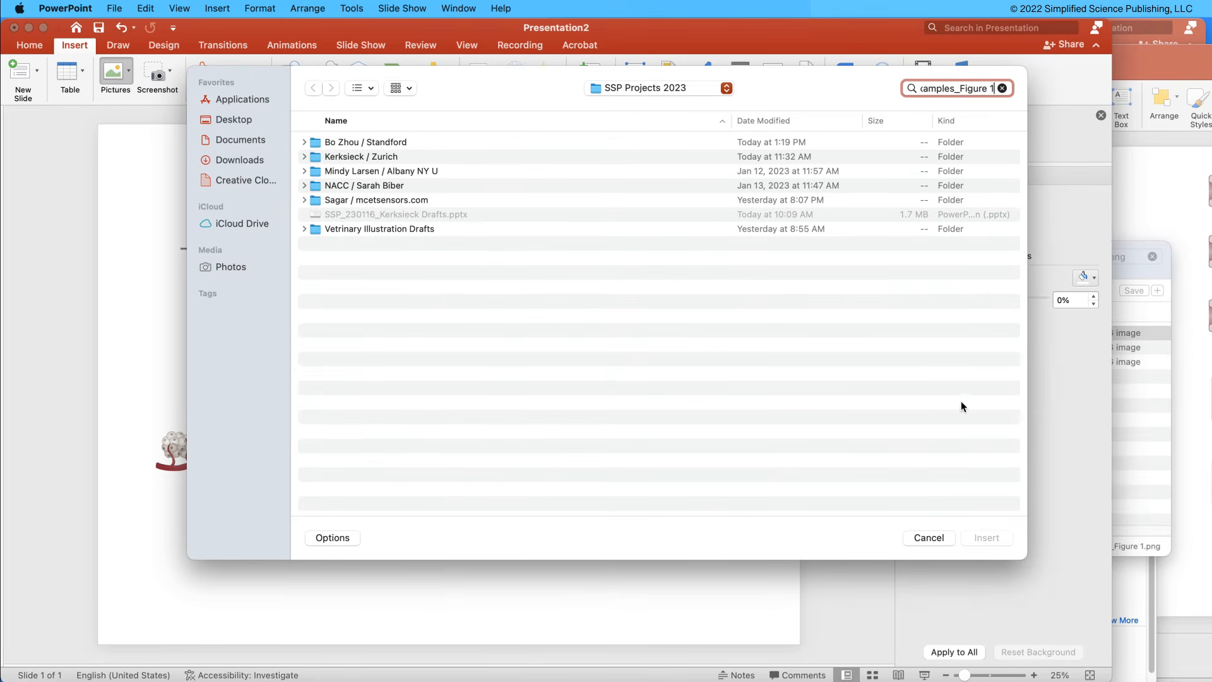
click(483, 168)
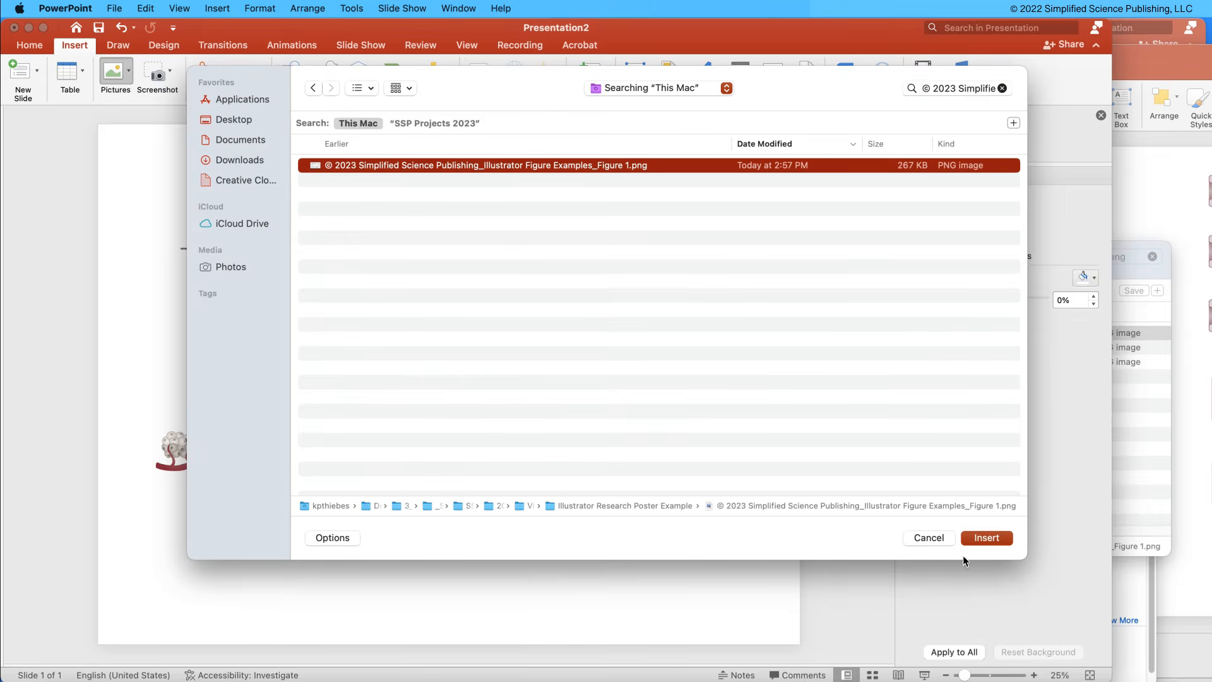
click(980, 537)
Shrink the Figure 1 picture, place it beside the second section heading, and move the cell-counts graph beneath it.
drag(492, 450, 726, 543)
click(697, 593)
drag(609, 489, 655, 359)
click(589, 428)
drag(557, 425, 558, 551)
click(745, 511)
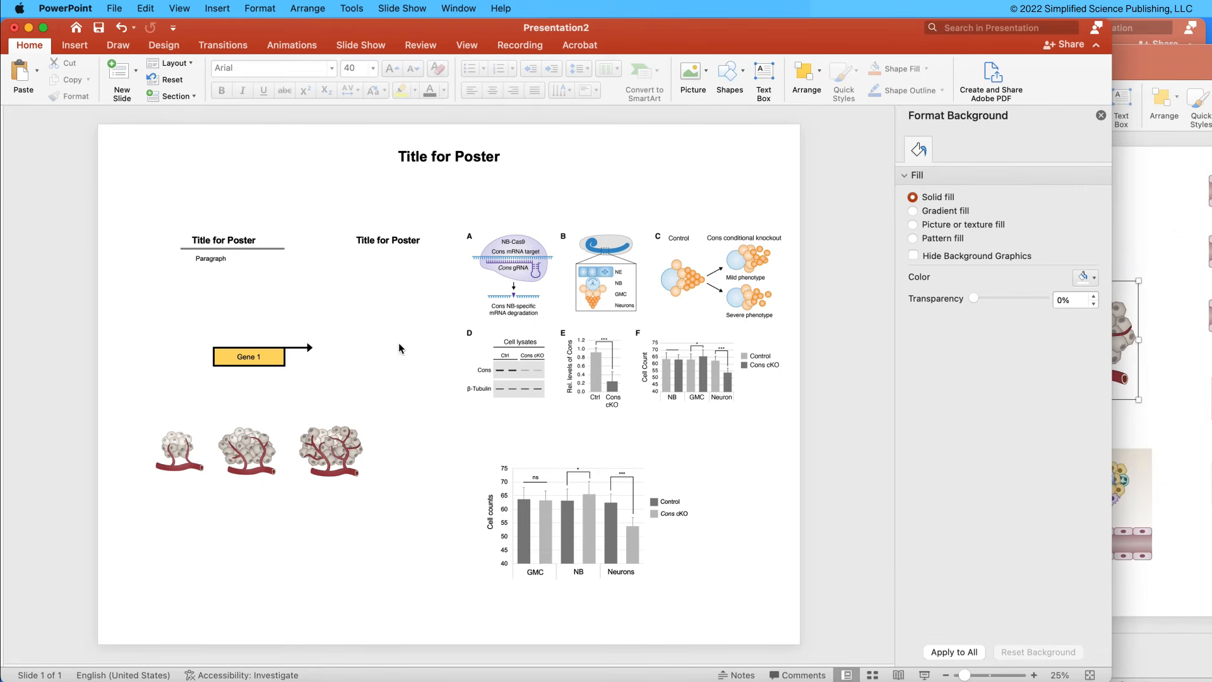
Switch to the 2023 Poster Design Example presentation, shift the title box off-center and center-align it to the slide.
click(1114, 680)
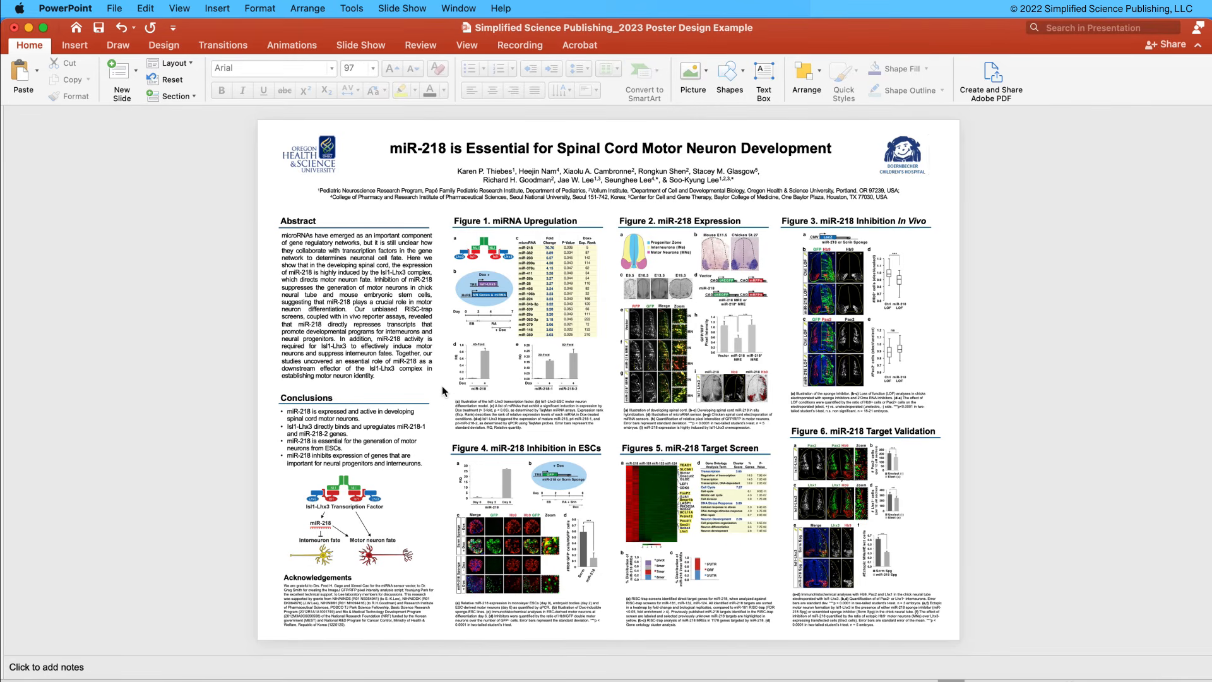
click(454, 136)
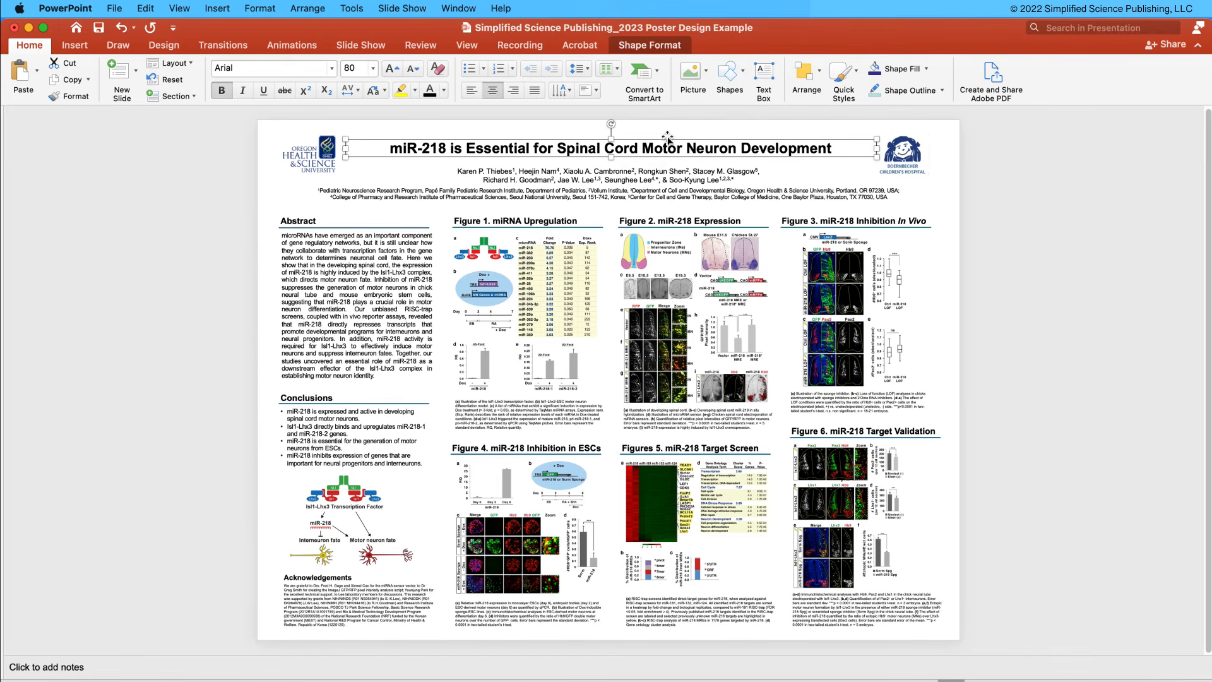
drag(670, 136, 699, 132)
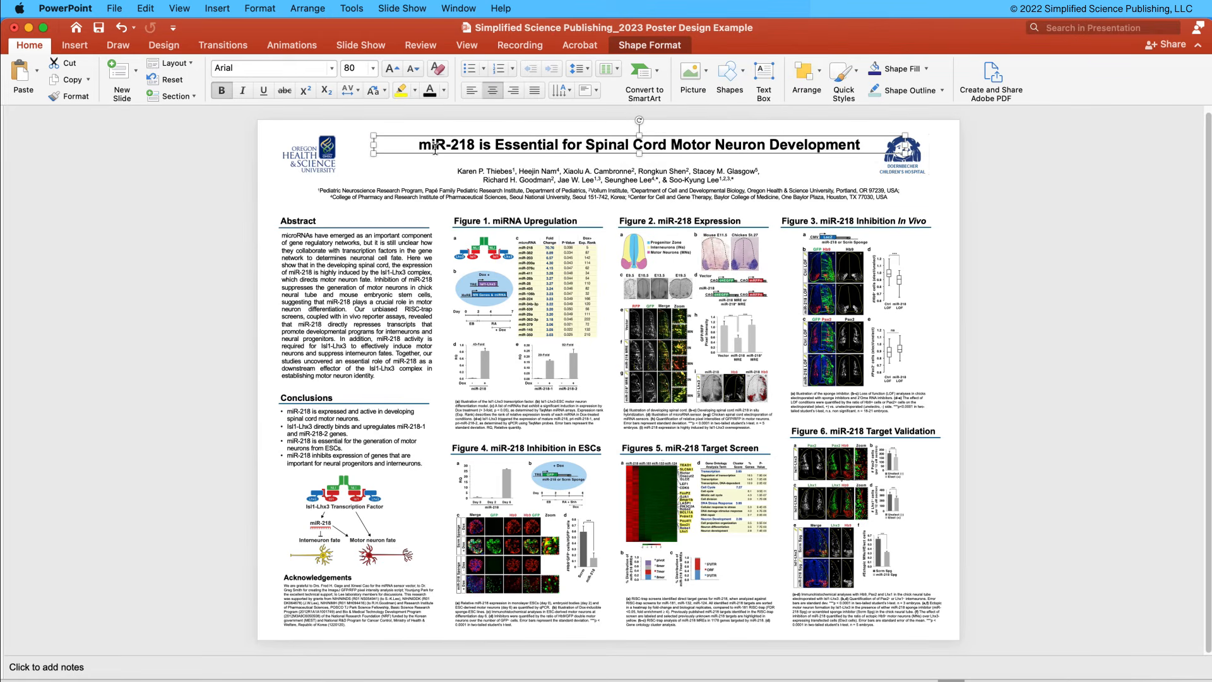
click(820, 74)
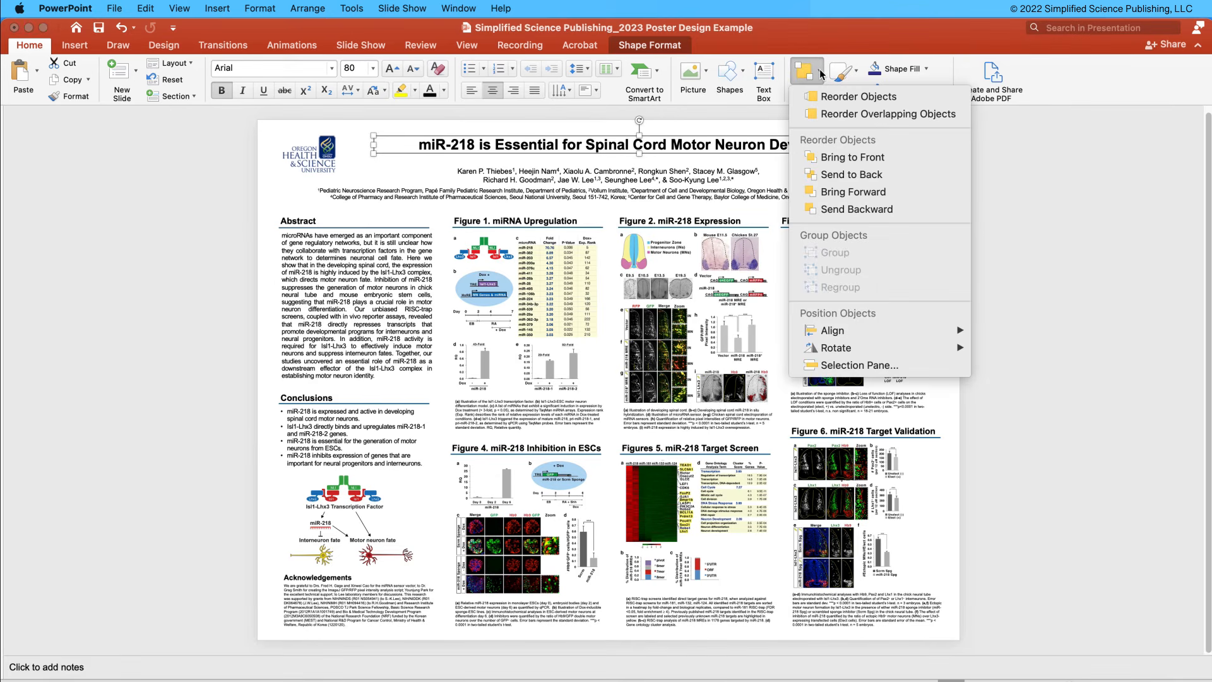
mouse_move(831, 337)
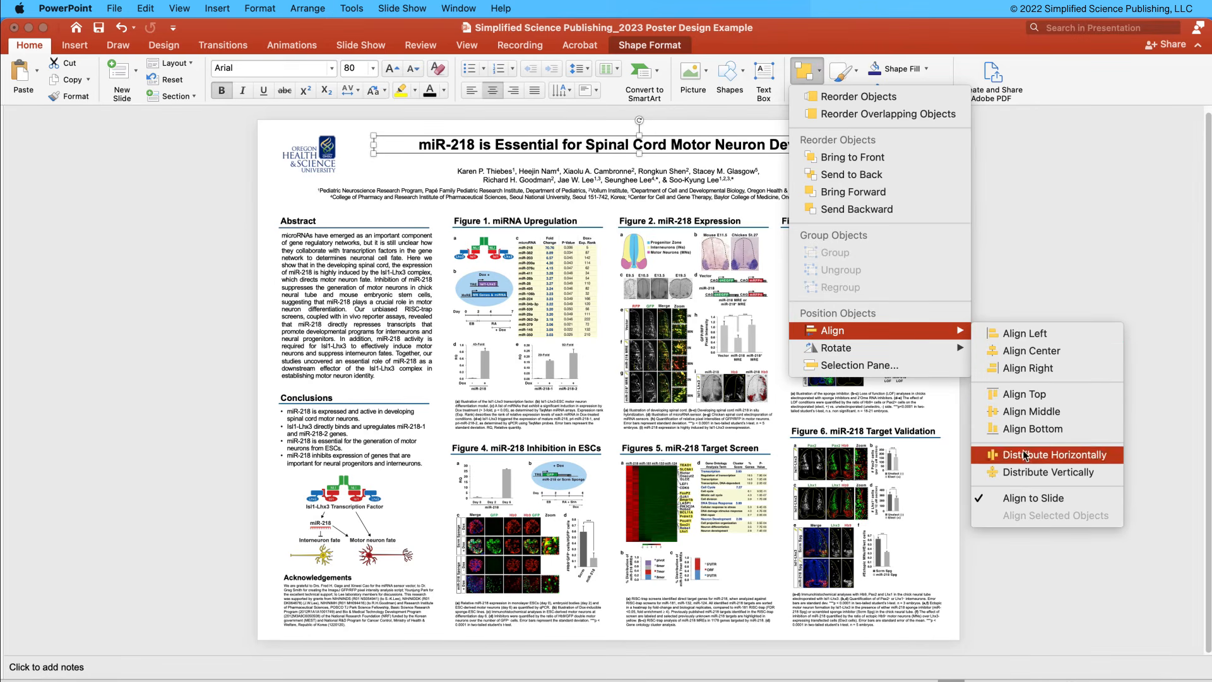
click(1033, 359)
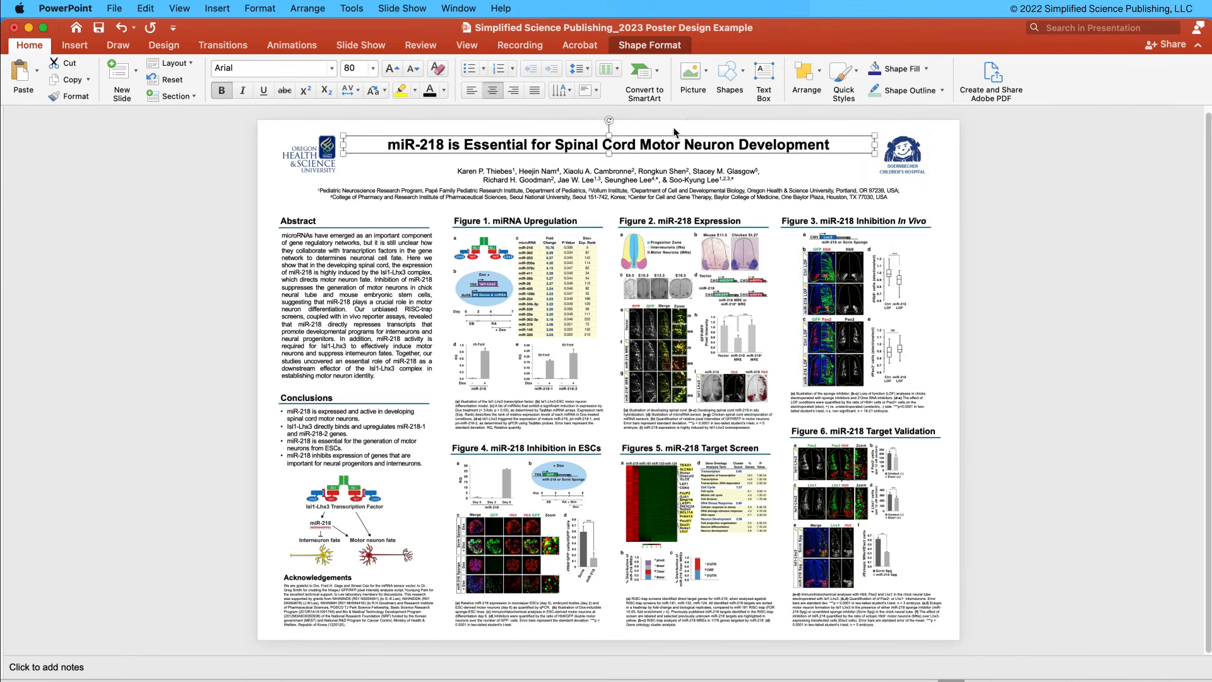
Nudge the centered poster title down toward the author list and deselect it.
key(Down)
key(Down)
key(Down)
key(Down)
key(Down)
key(Down)
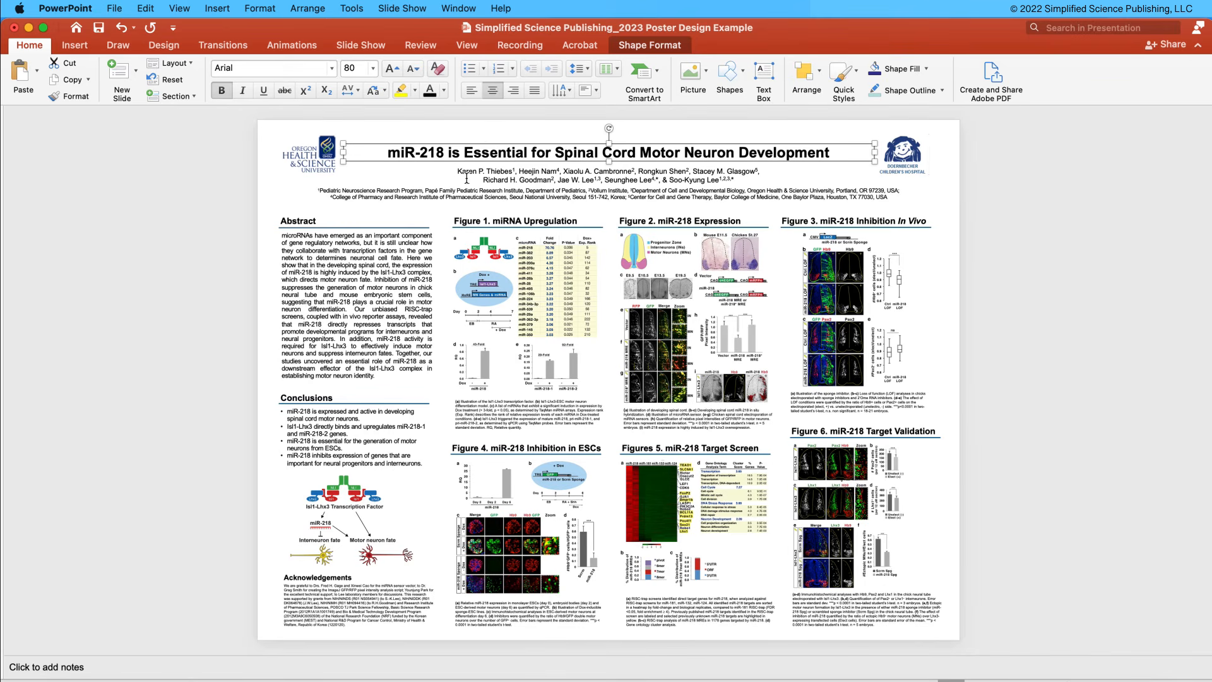
click(428, 138)
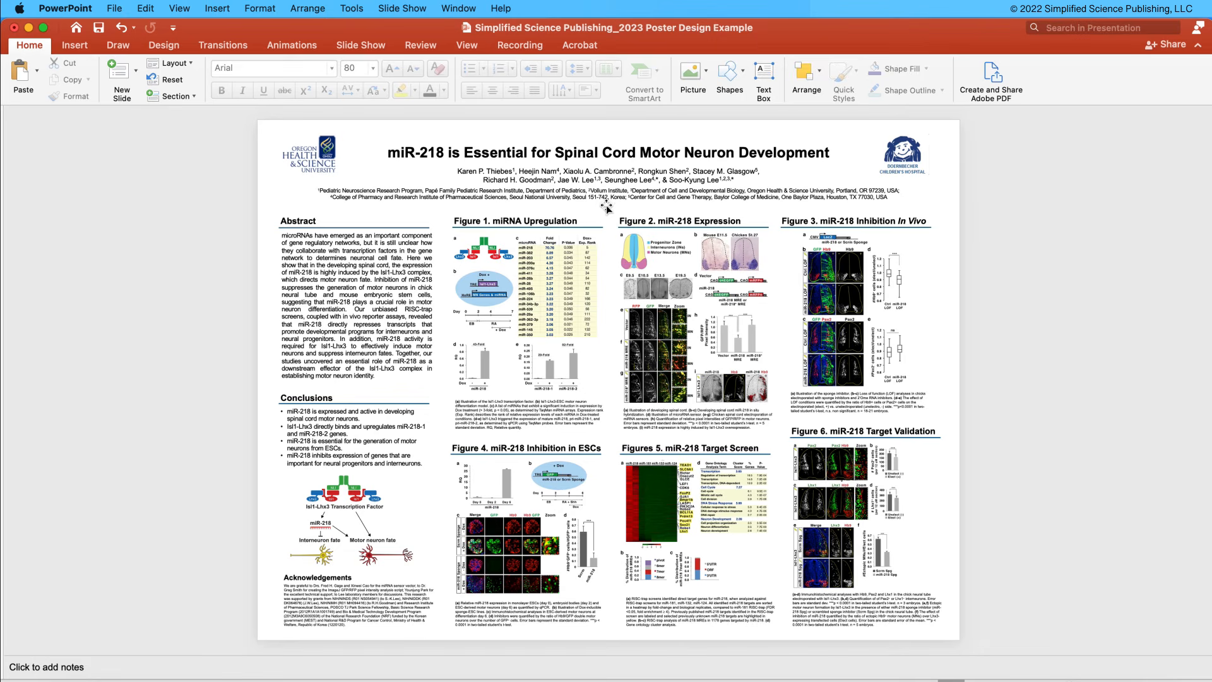
Shift the Abstract heading slightly out of position and left-align it with the Conclusions heading.
drag(305, 212, 311, 209)
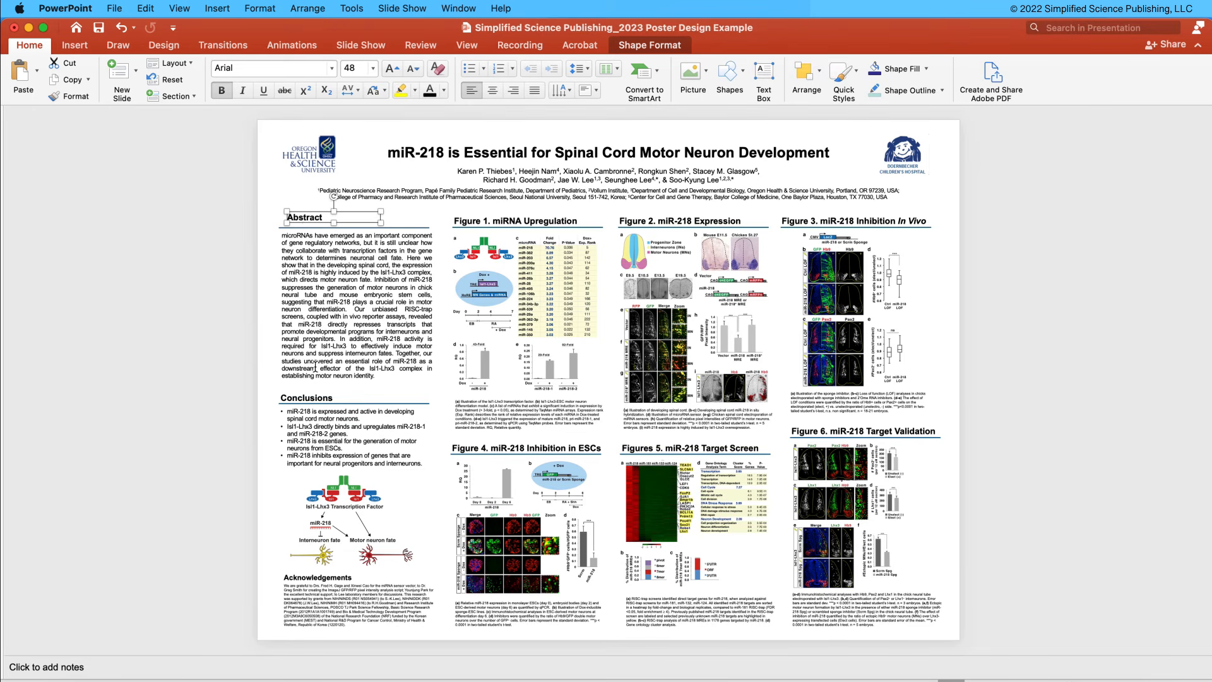
shift+click(310, 392)
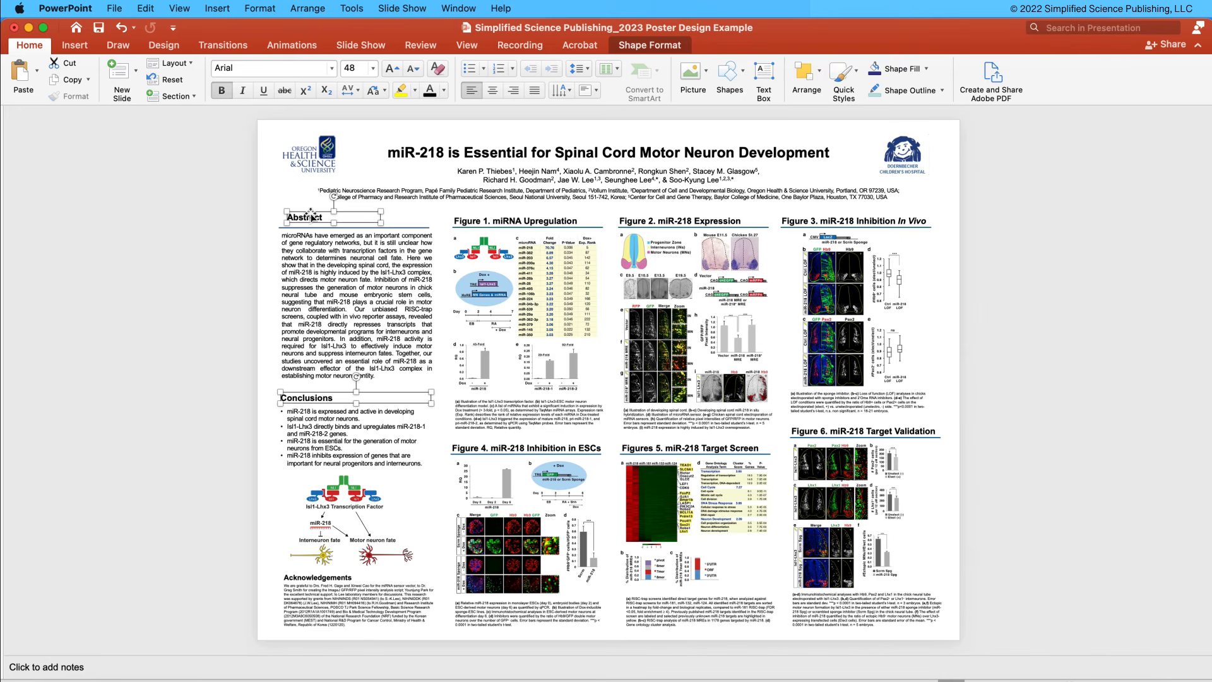
click(820, 75)
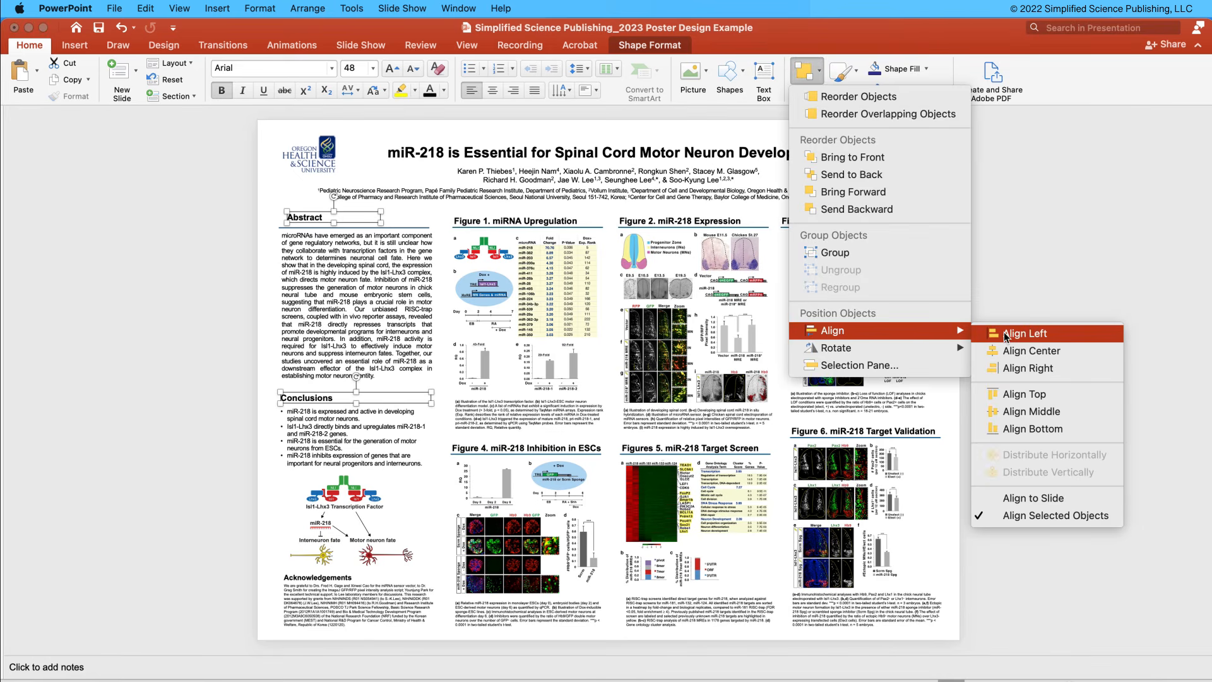
click(1004, 332)
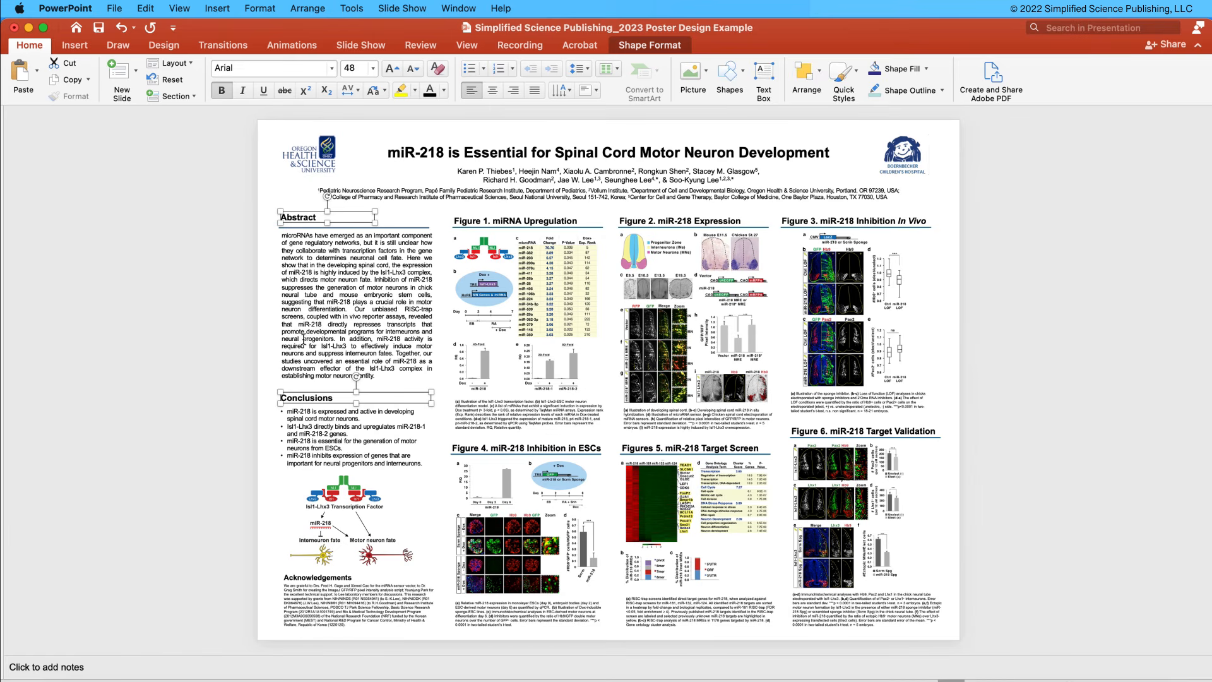